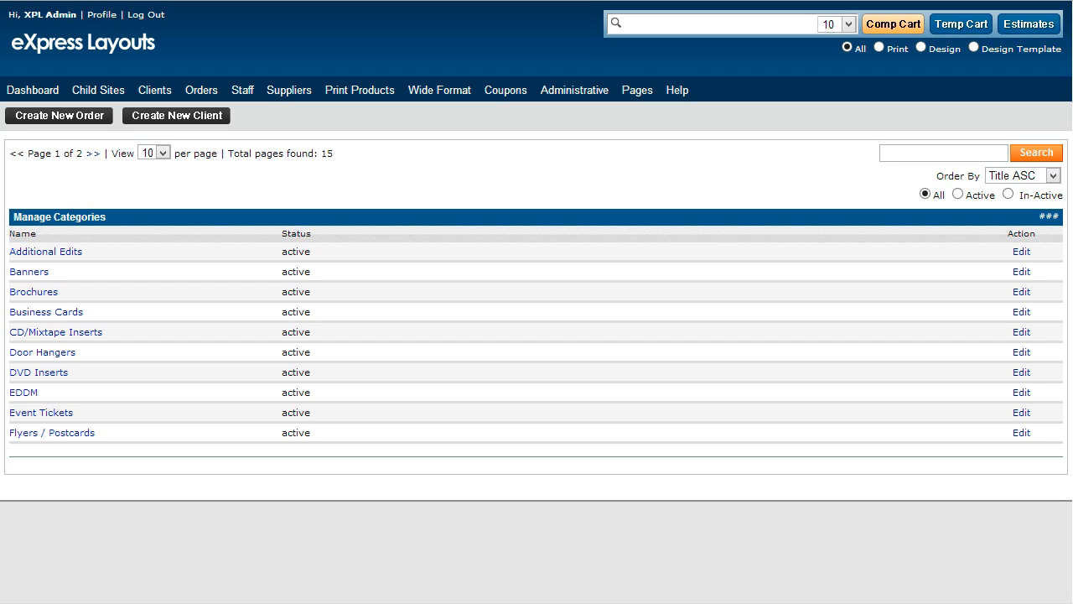
- Create a new print product category named "Club Flyers" with Active status
mouse_move(354, 94)
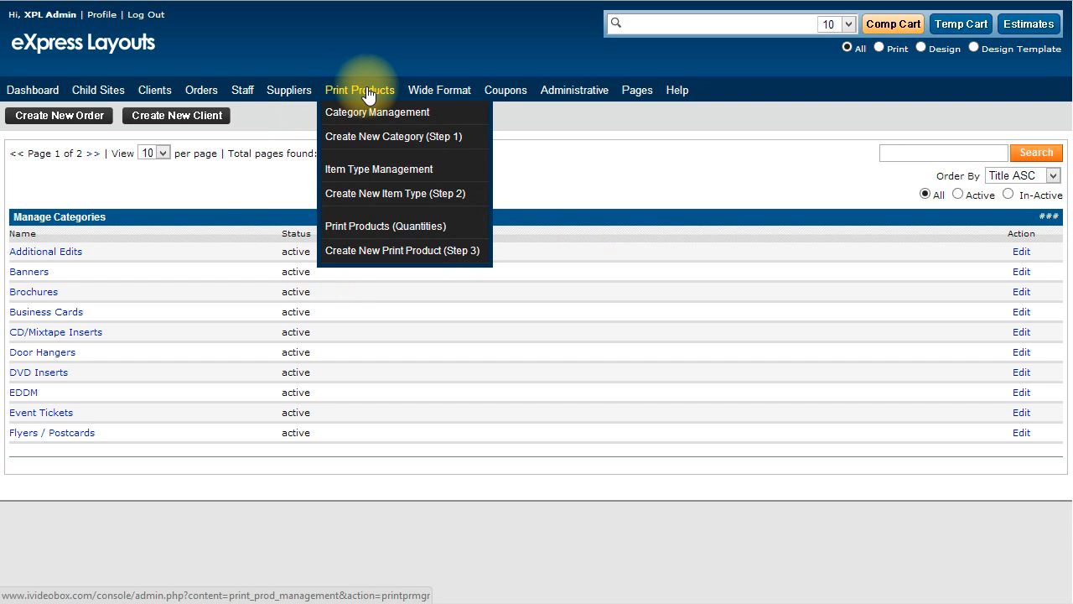
click(390, 141)
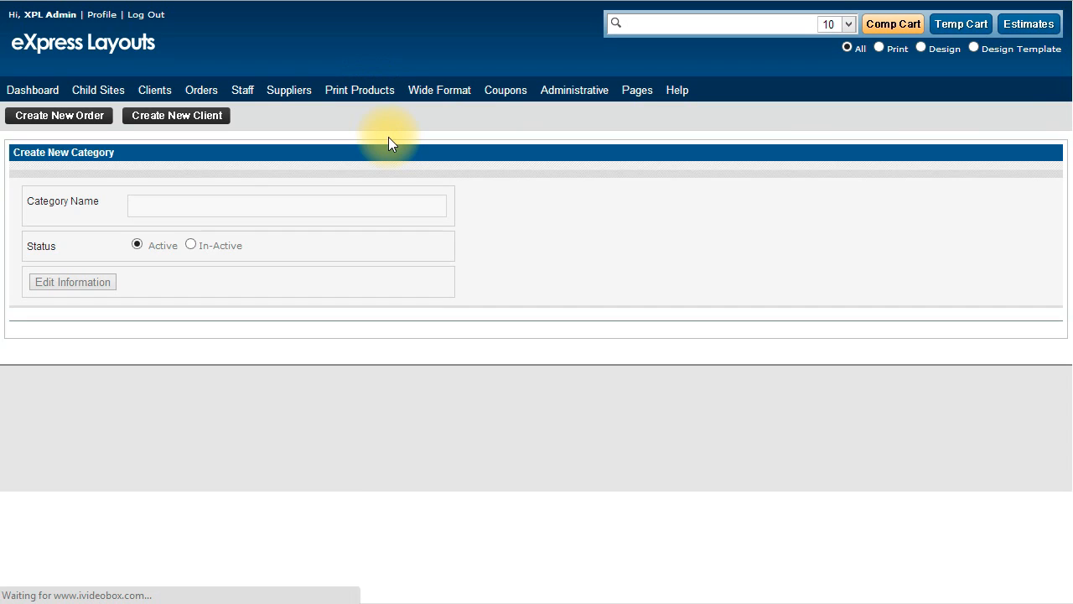
click(321, 201)
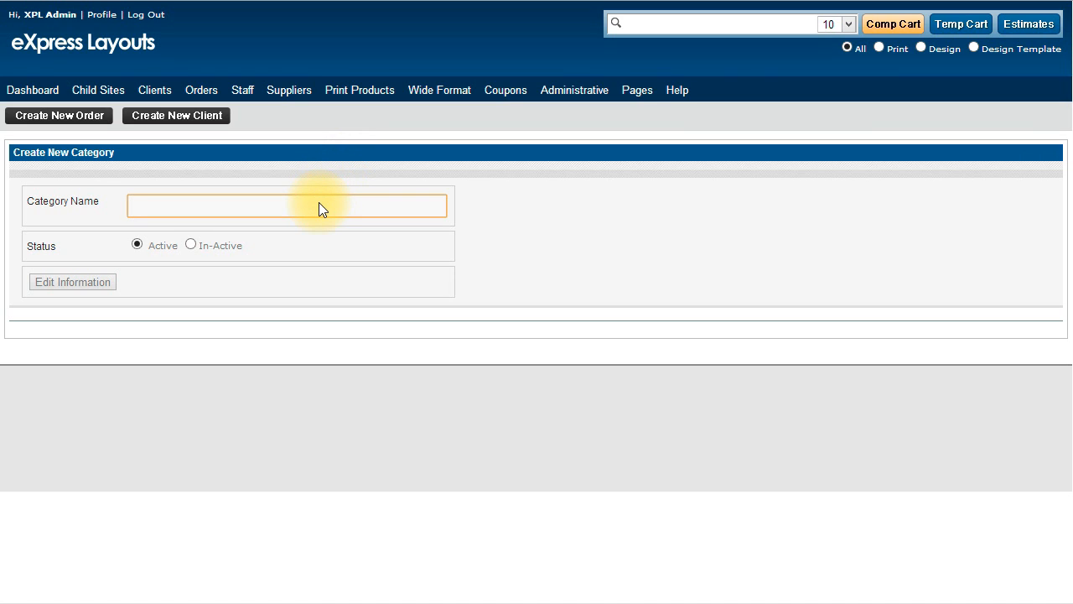
text(Club)
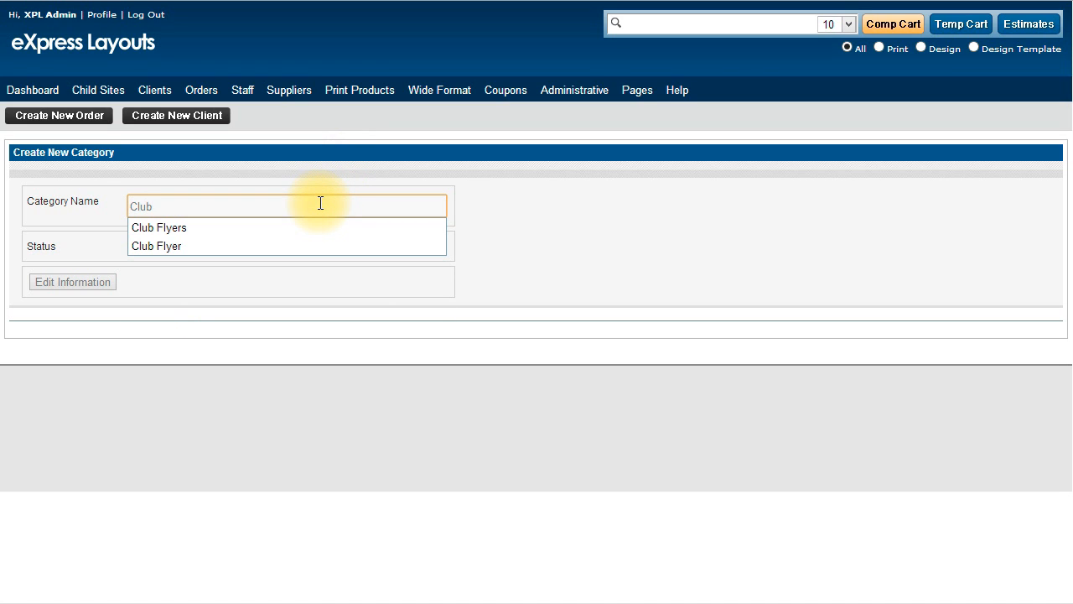
text( Flyers)
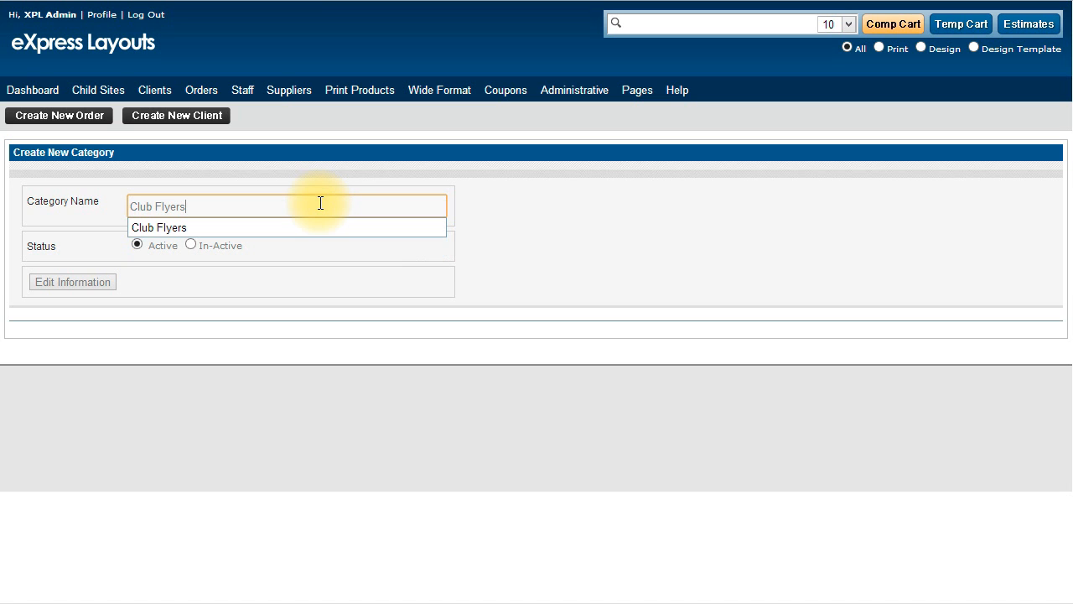
click(87, 284)
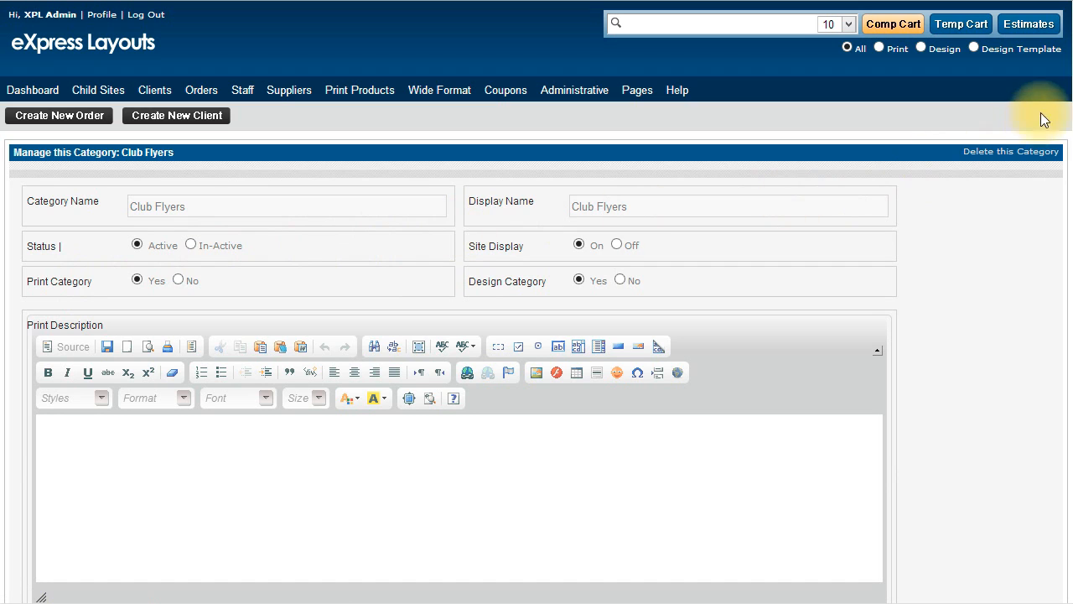
- Review the Club Flyers category's display options and description fields, and save the category information
scroll(1065, 84, down, 3)
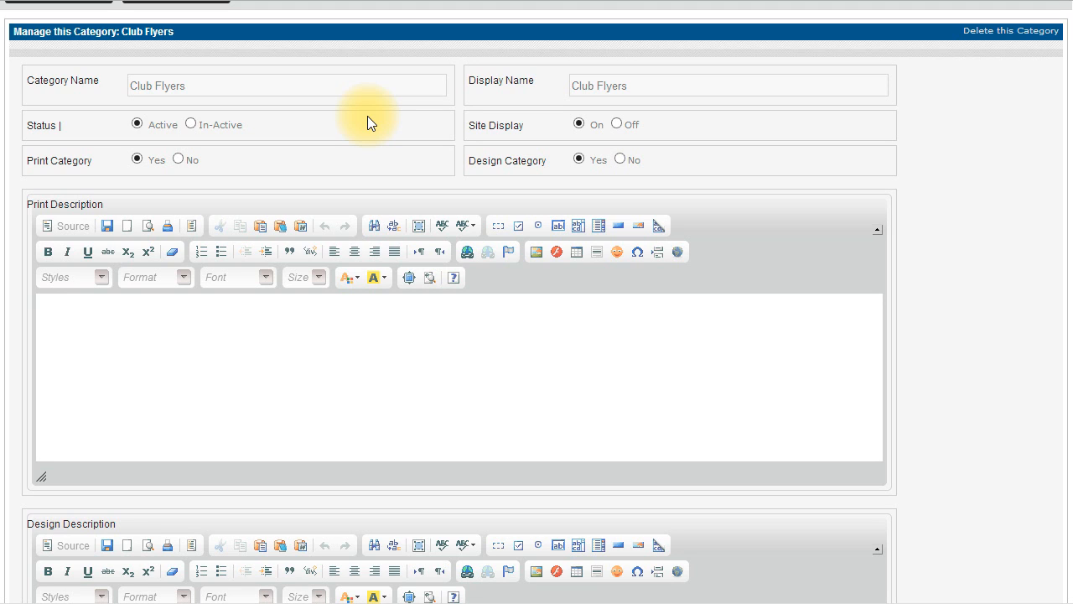
click(652, 84)
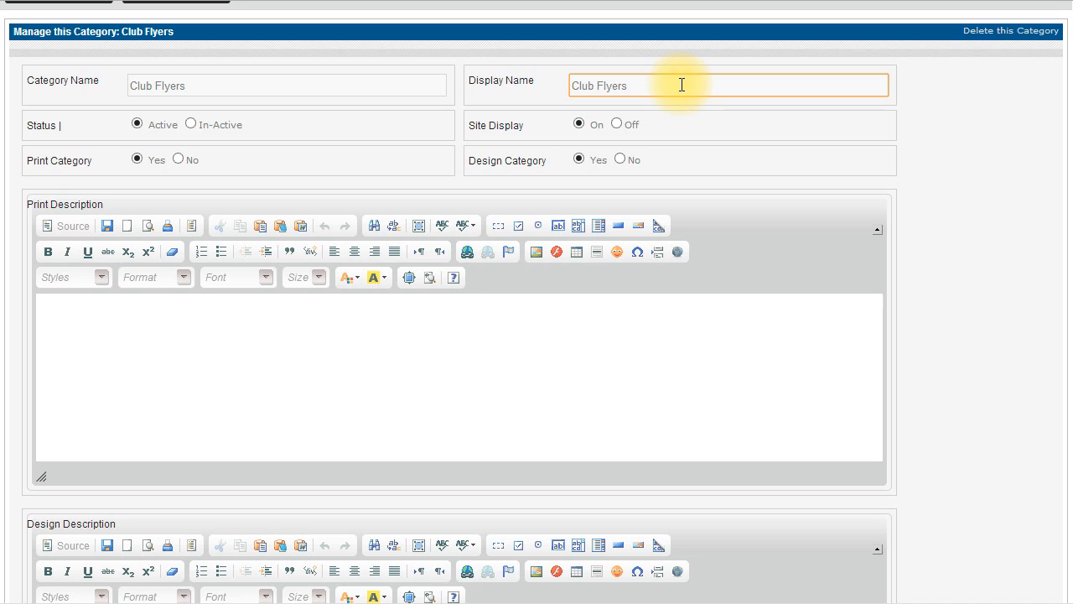
click(270, 123)
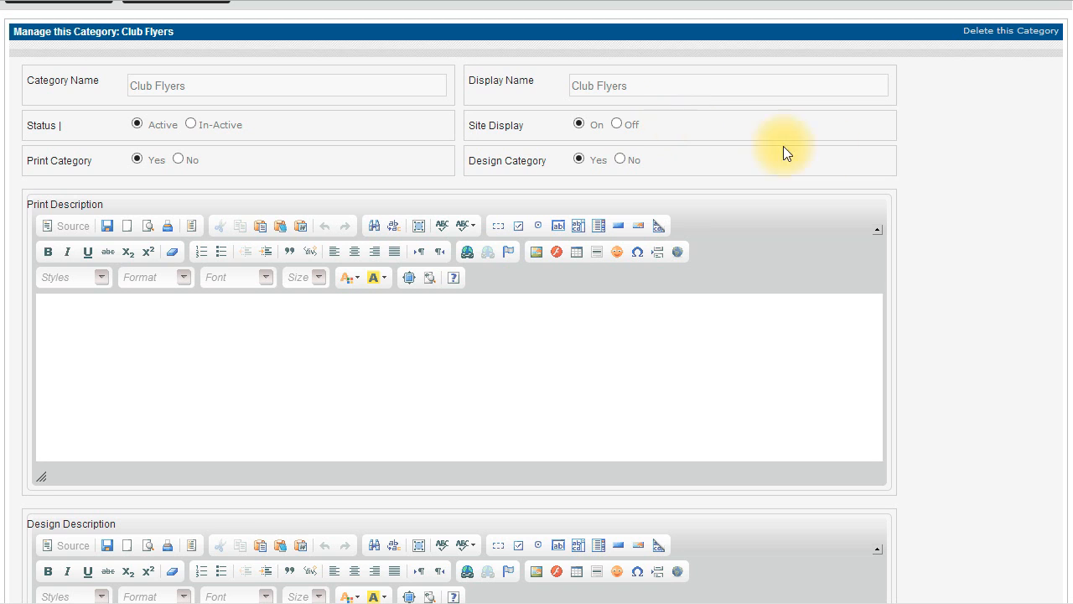
scroll(1058, 151, down, 3)
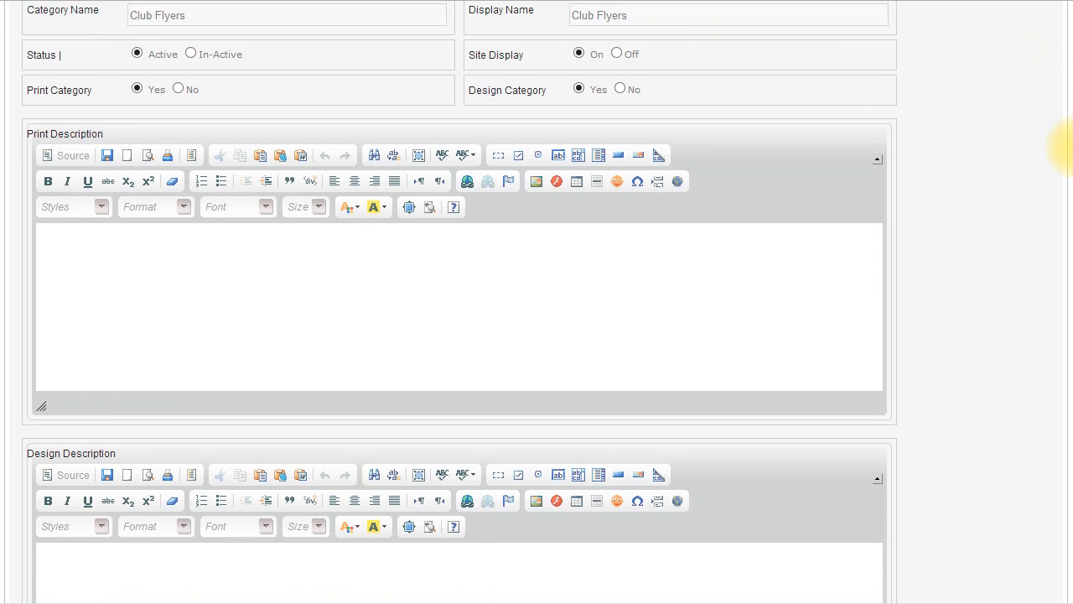
drag(1070, 188, 1070, 189)
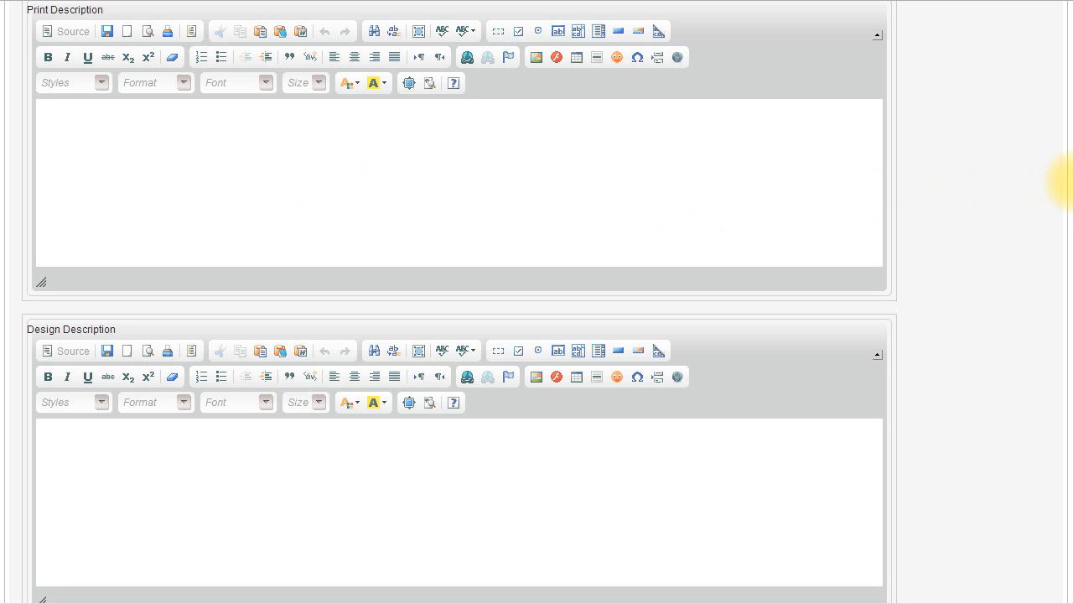
drag(1069, 182, 1069, 338)
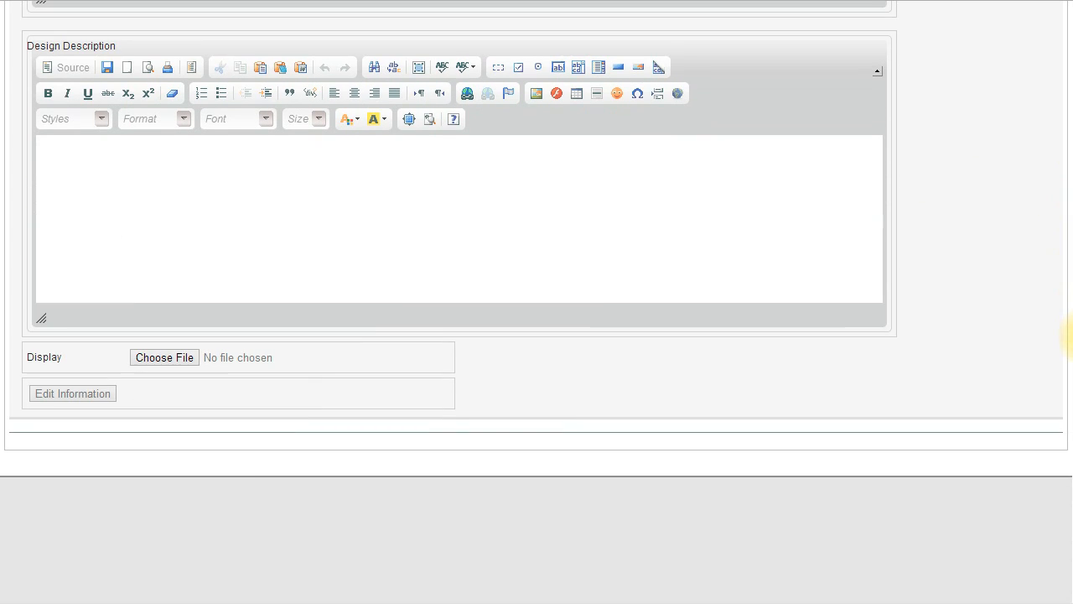
click(81, 397)
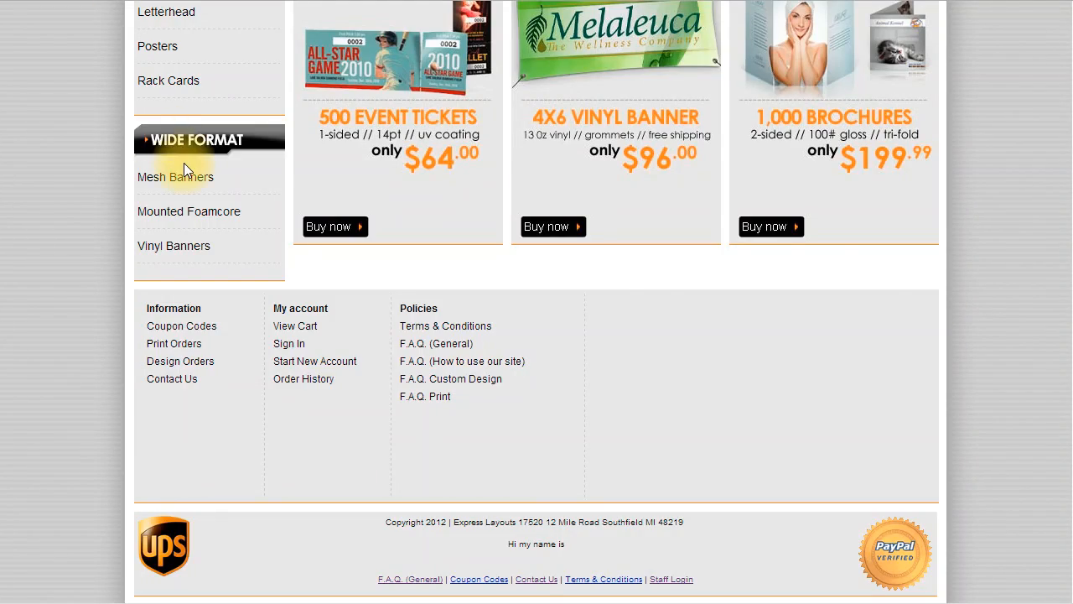
- Check the storefront's Printing list for Club Flyers and open that category
scroll(184, 162, up, 10)
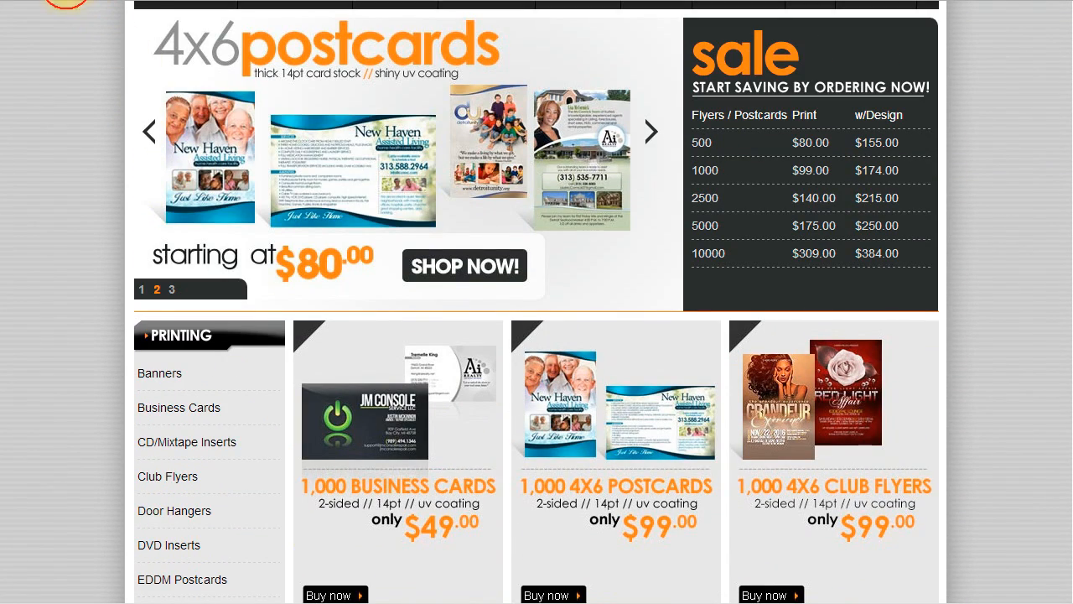
scroll(27, 192, down, 6)
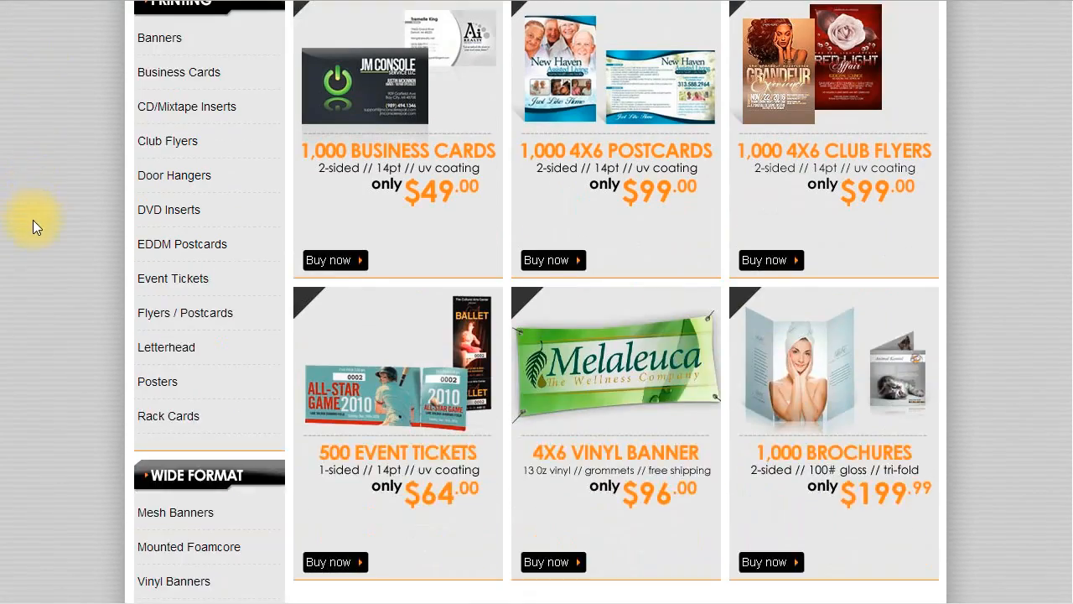
click(178, 147)
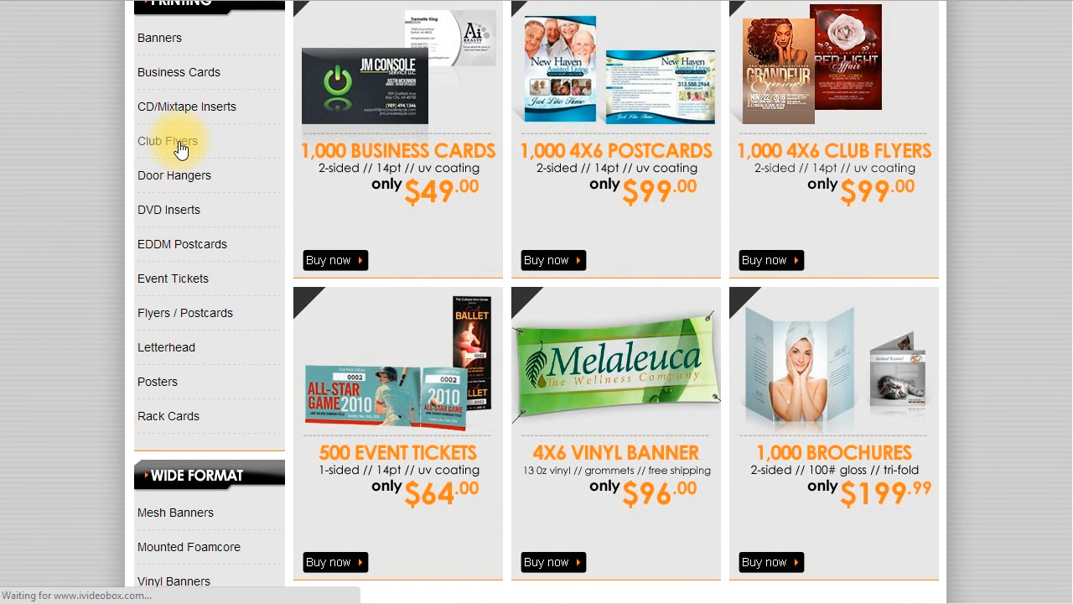
scroll(758, 329, down, 1)
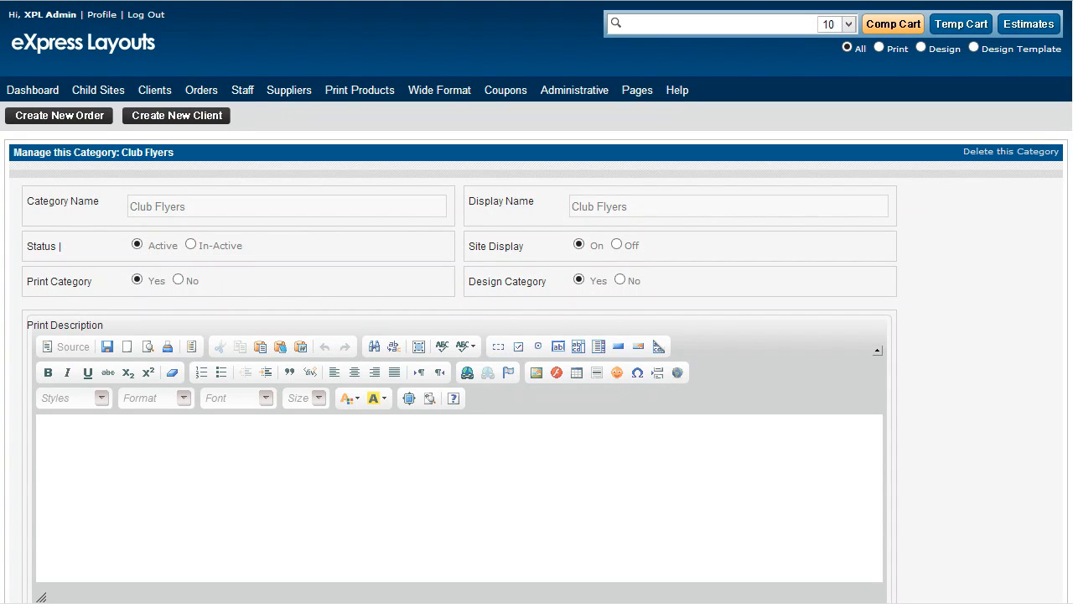
- Create a new item type named "3x4 Club Flyers" in the Club Flyers category
mouse_move(361, 94)
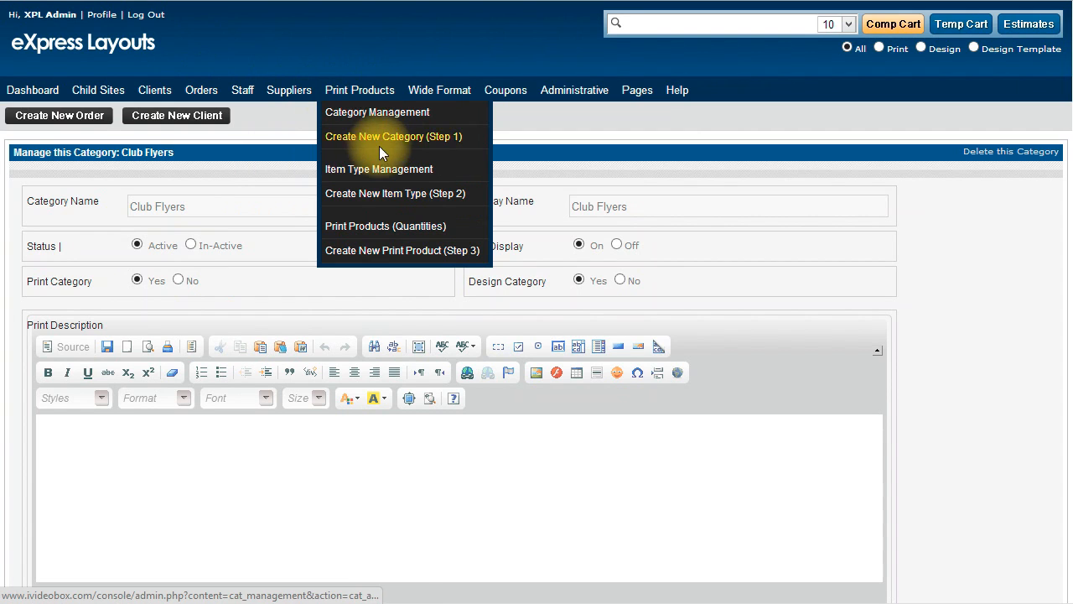
click(391, 202)
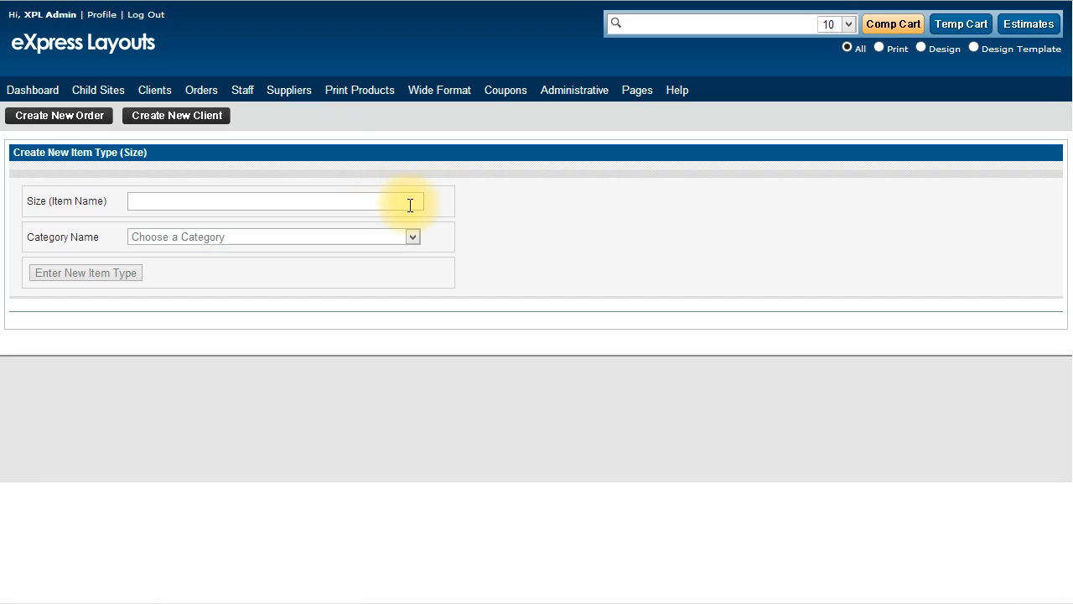
click(301, 206)
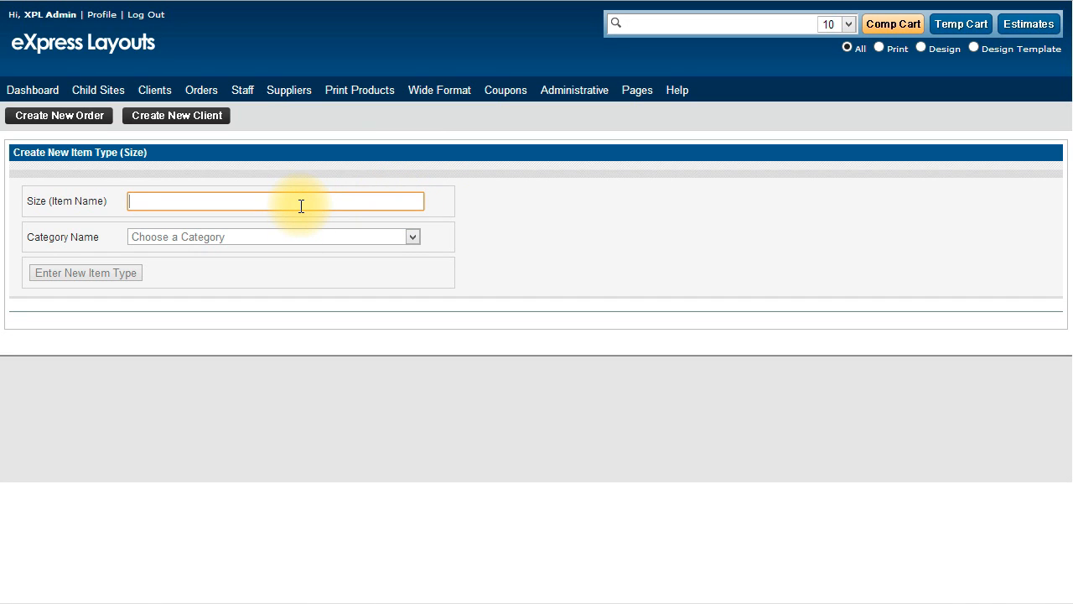
text(3x4)
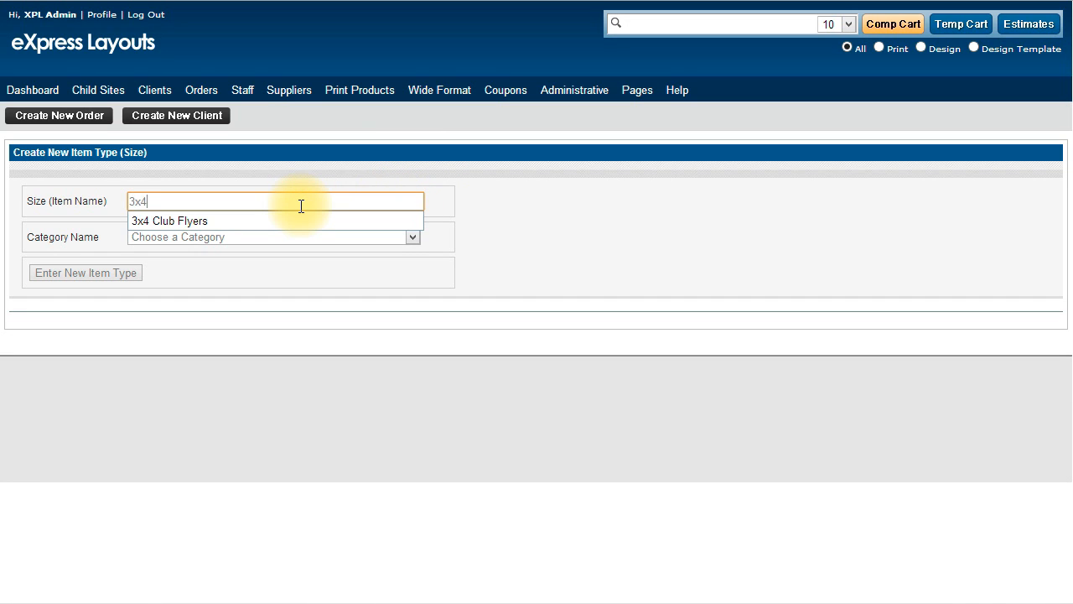
click(243, 221)
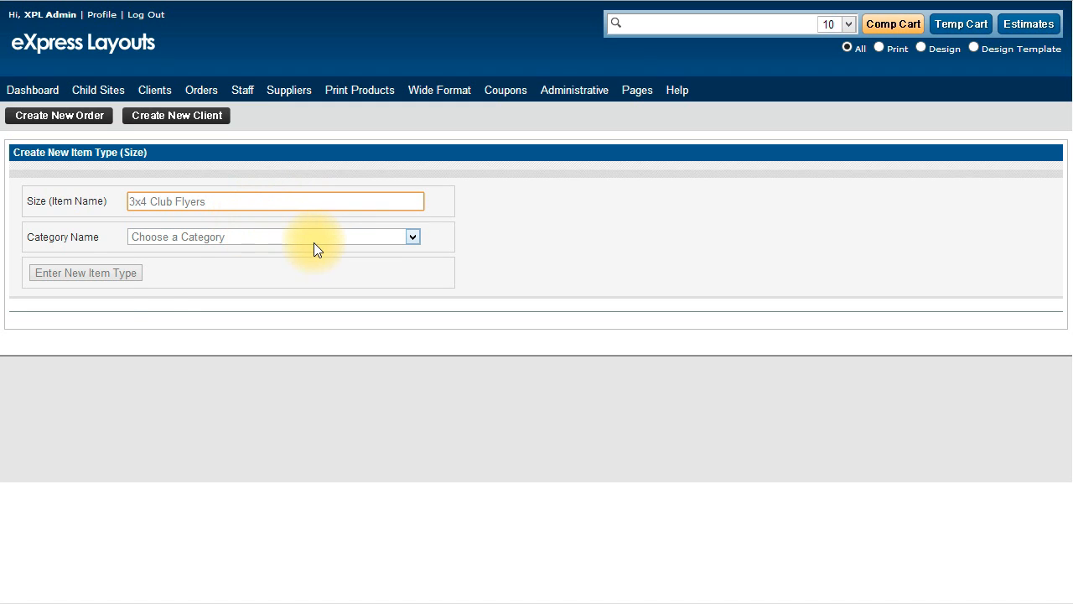
click(338, 236)
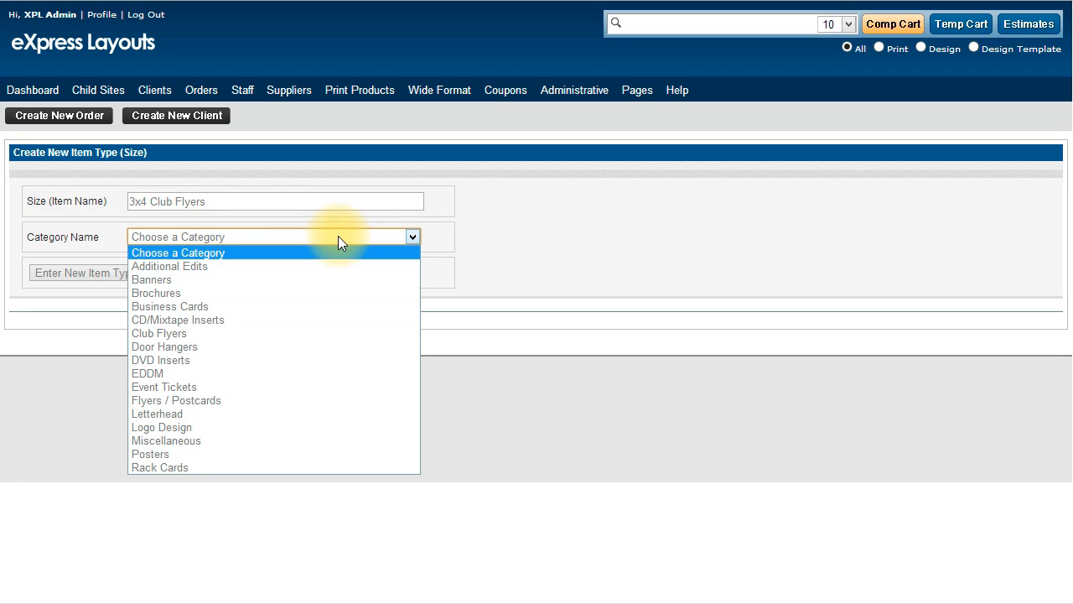
click(255, 334)
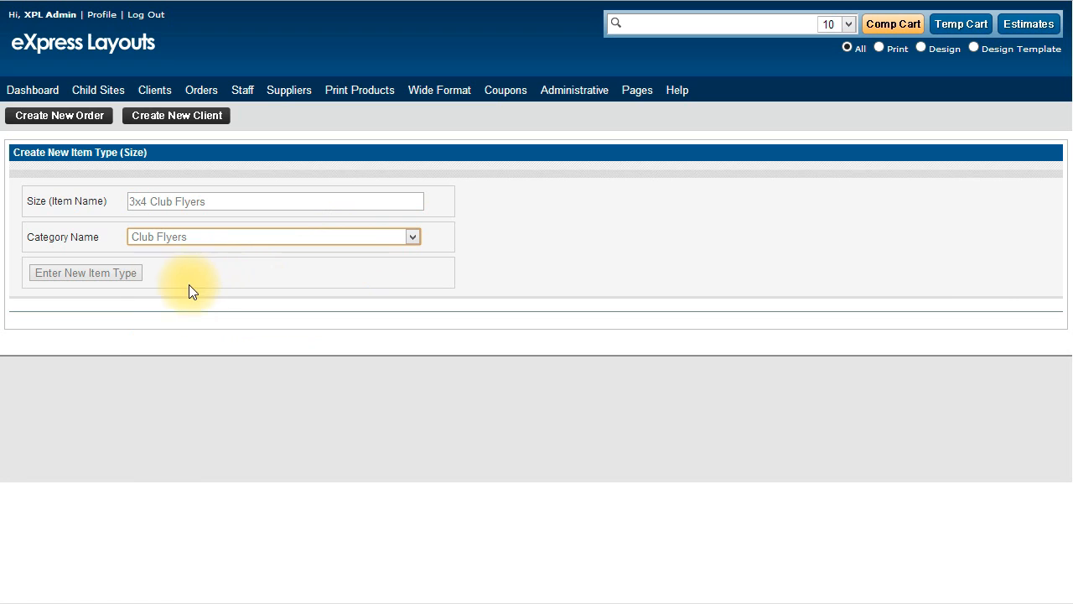
click(111, 275)
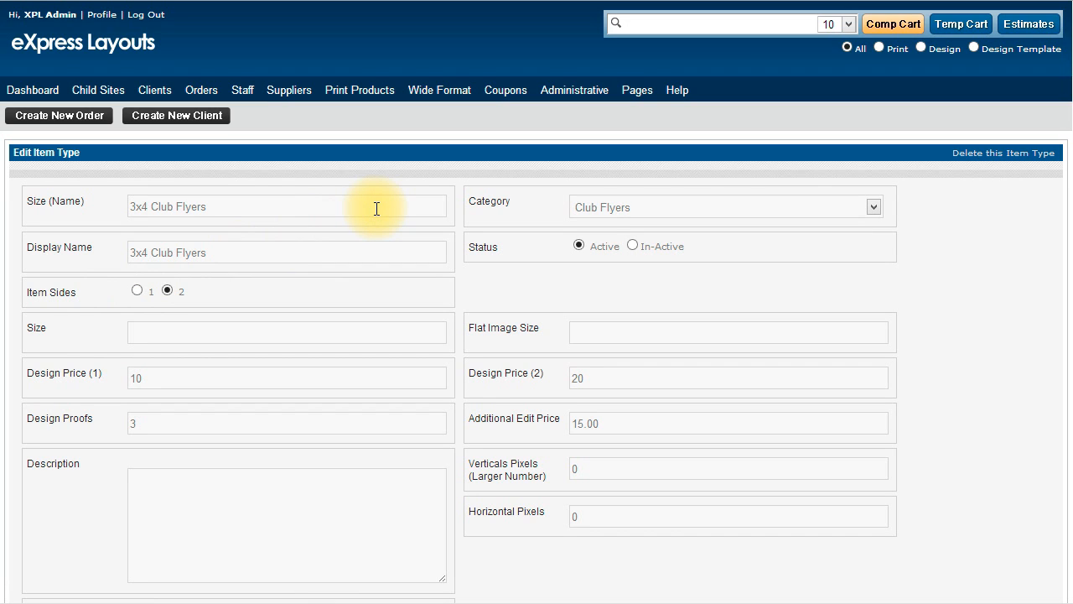
- Switch the 3x4 Club Flyers item type's status to In-Active and back to Active
scroll(379, 209, down, 1)
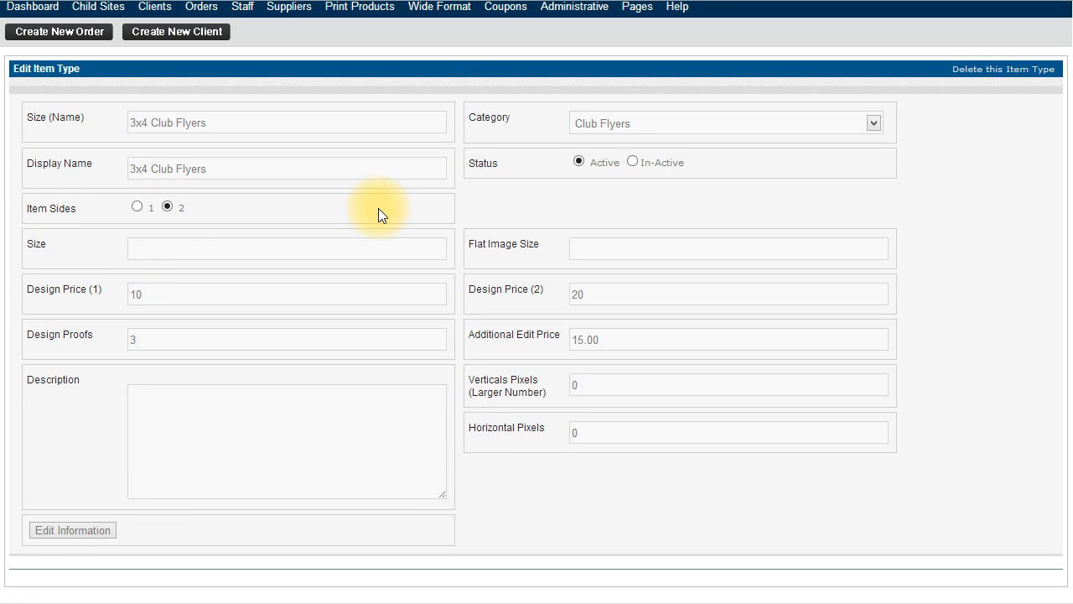
click(239, 167)
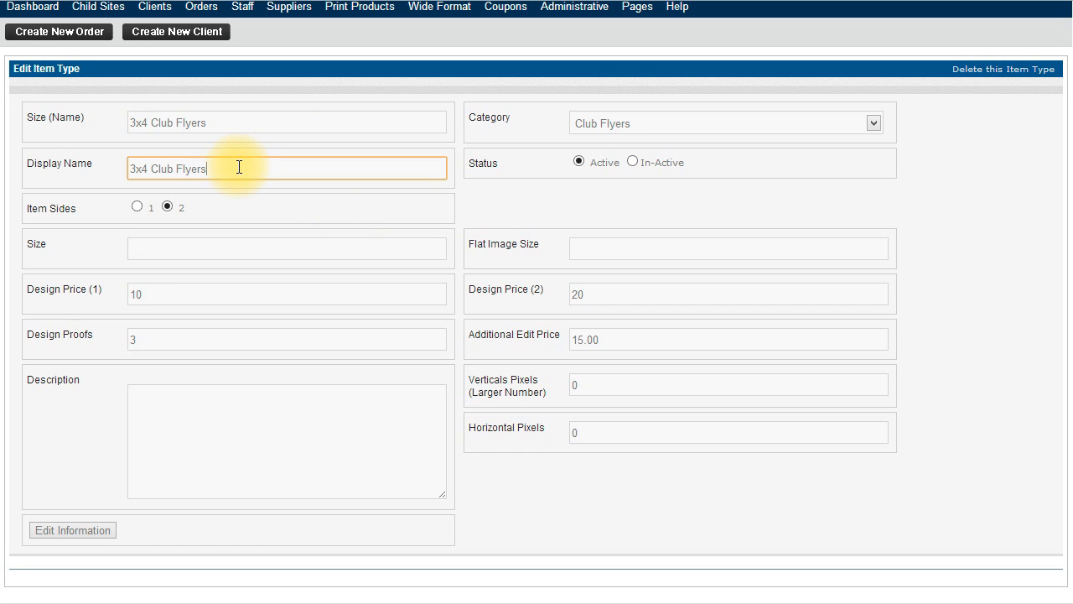
click(546, 130)
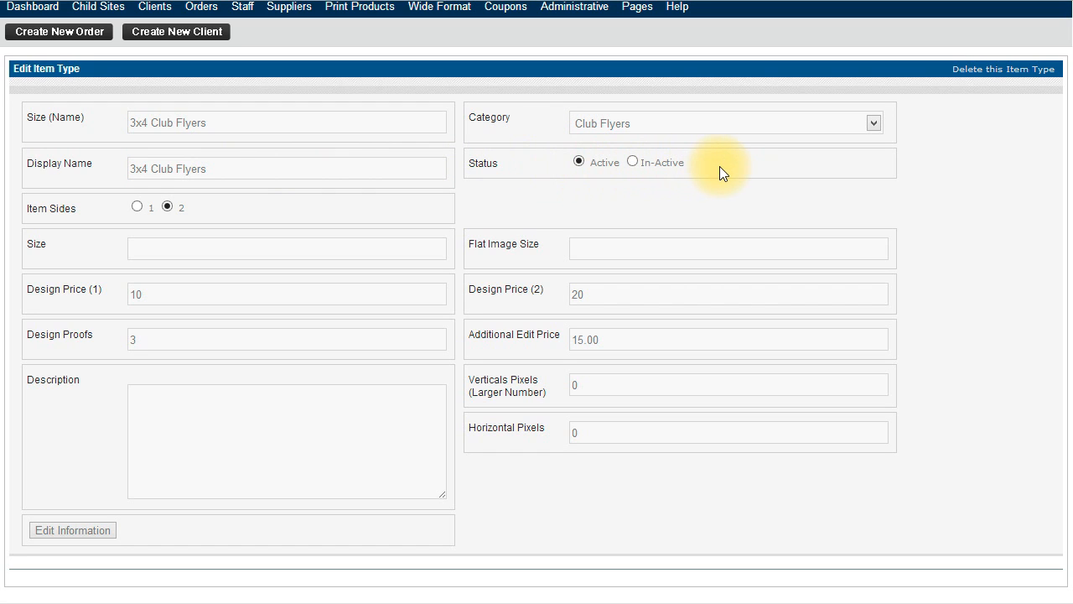
click(634, 162)
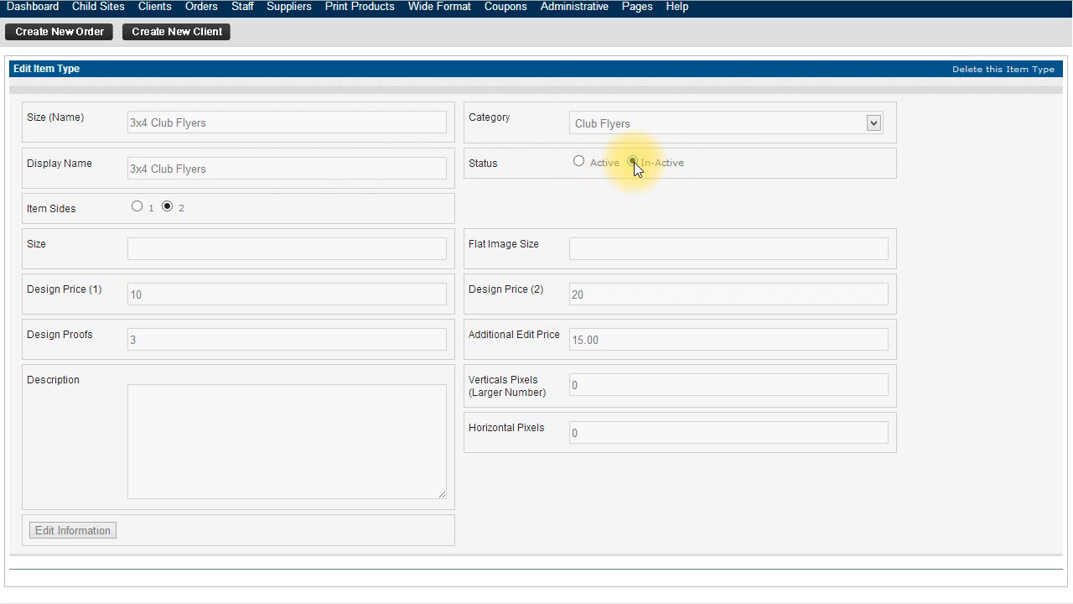
click(581, 162)
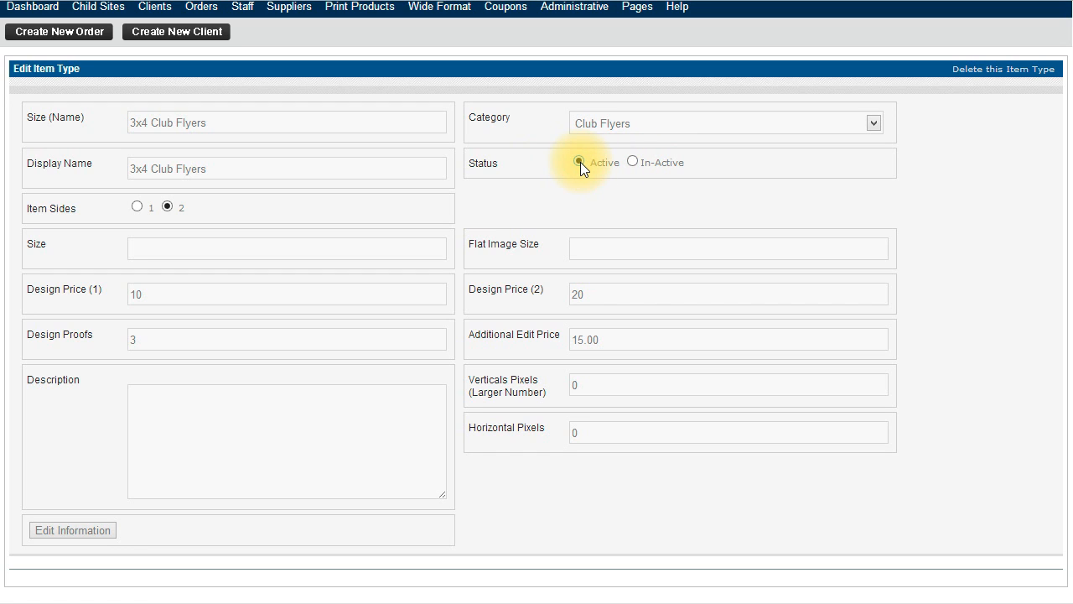
- Set the item type's size to 3x4 and its flat image size to 3.25x4.25
click(244, 247)
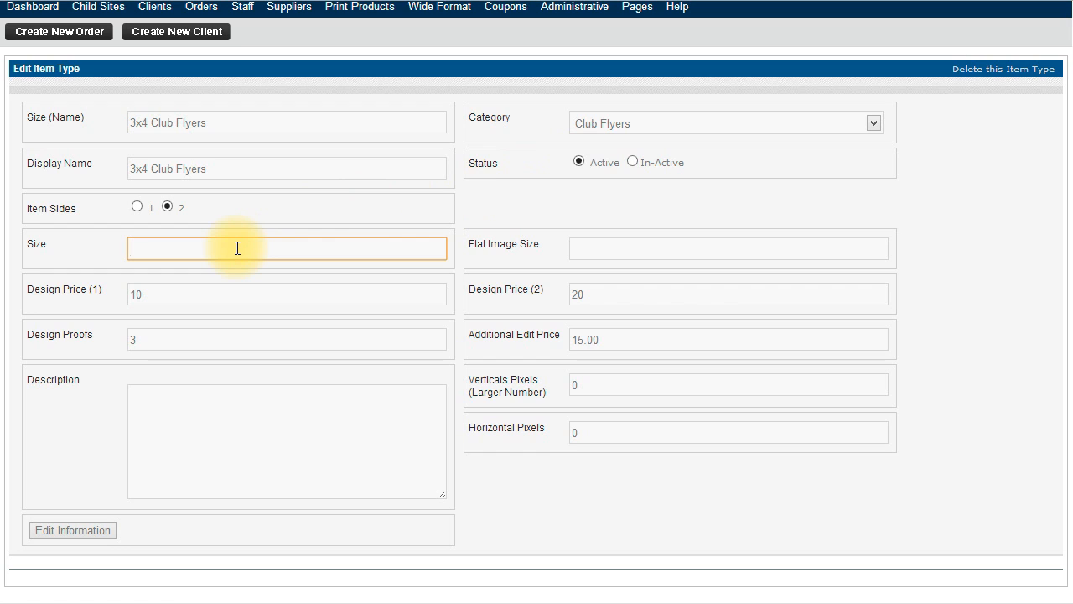
text(3x4)
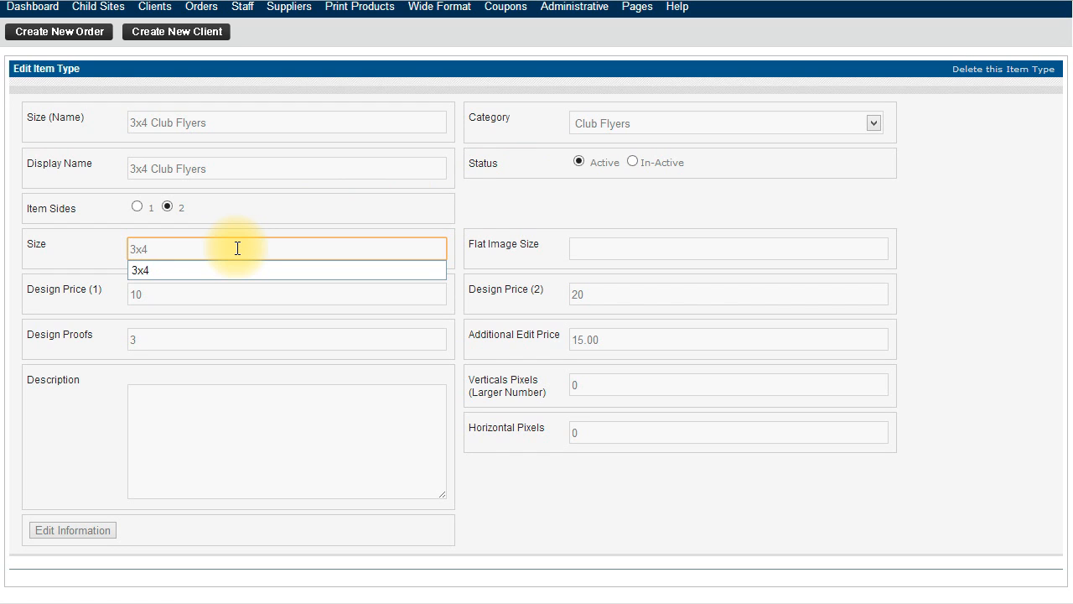
click(602, 249)
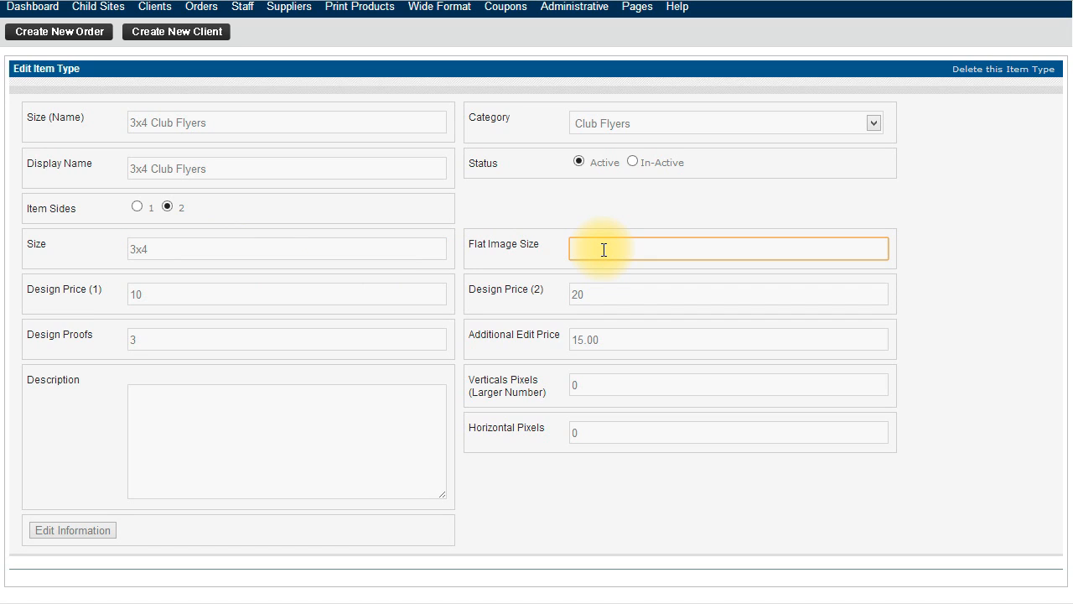
text(3.2)
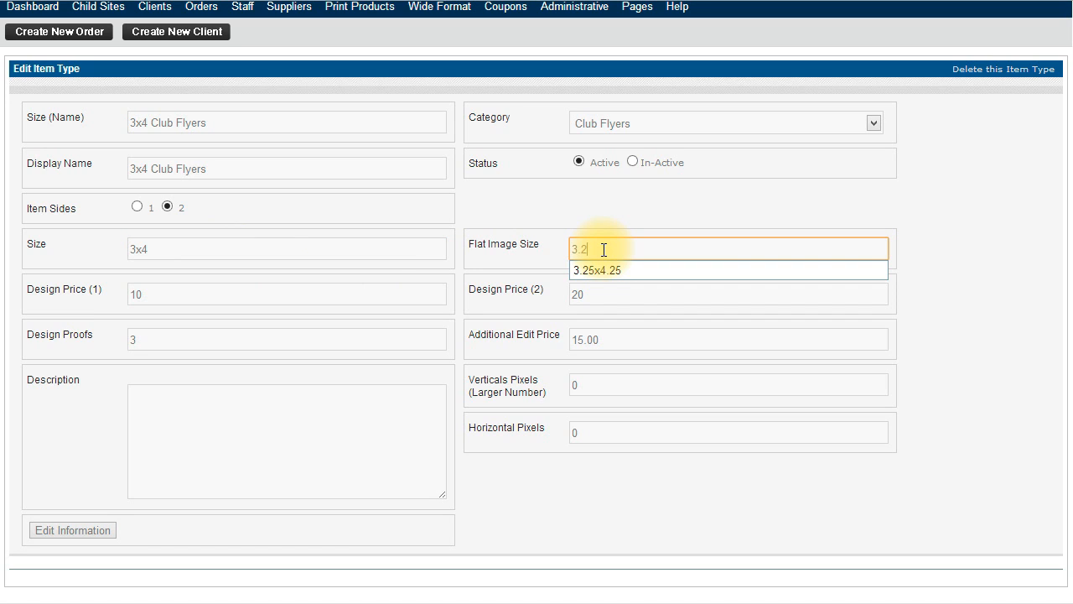
text(5x4.25)
click(926, 241)
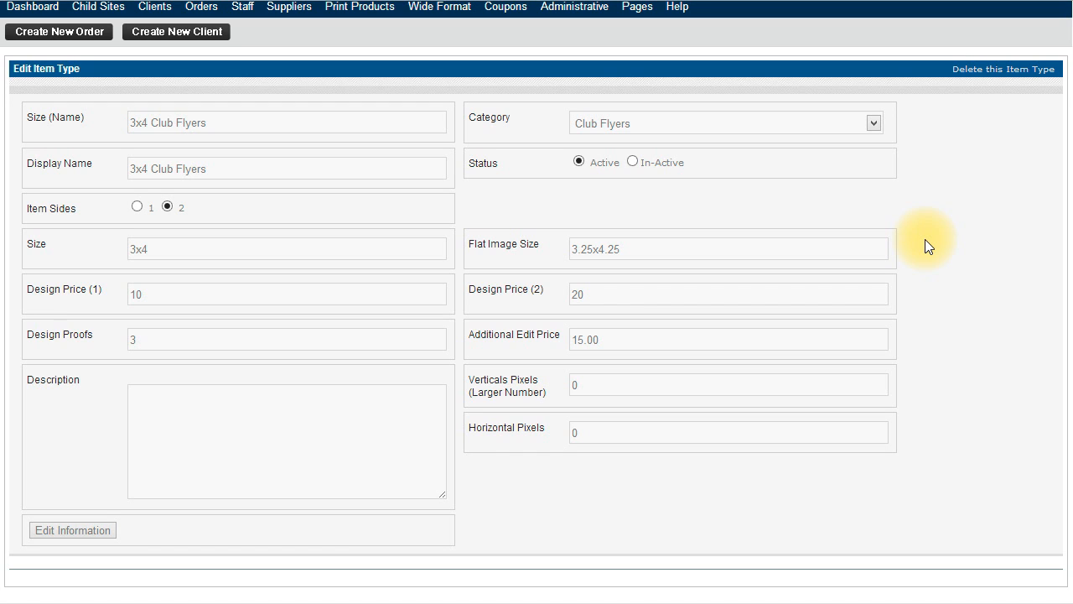
- Set the item type's Design Price (1) to 50 and Design Price (2) to 25
click(189, 293)
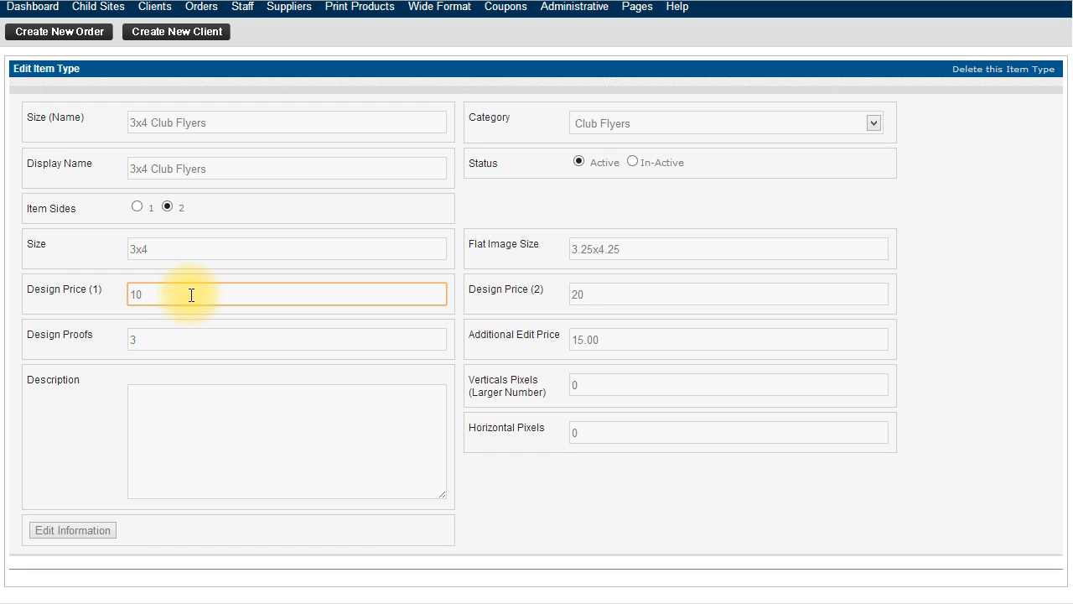
drag(191, 294, 86, 299)
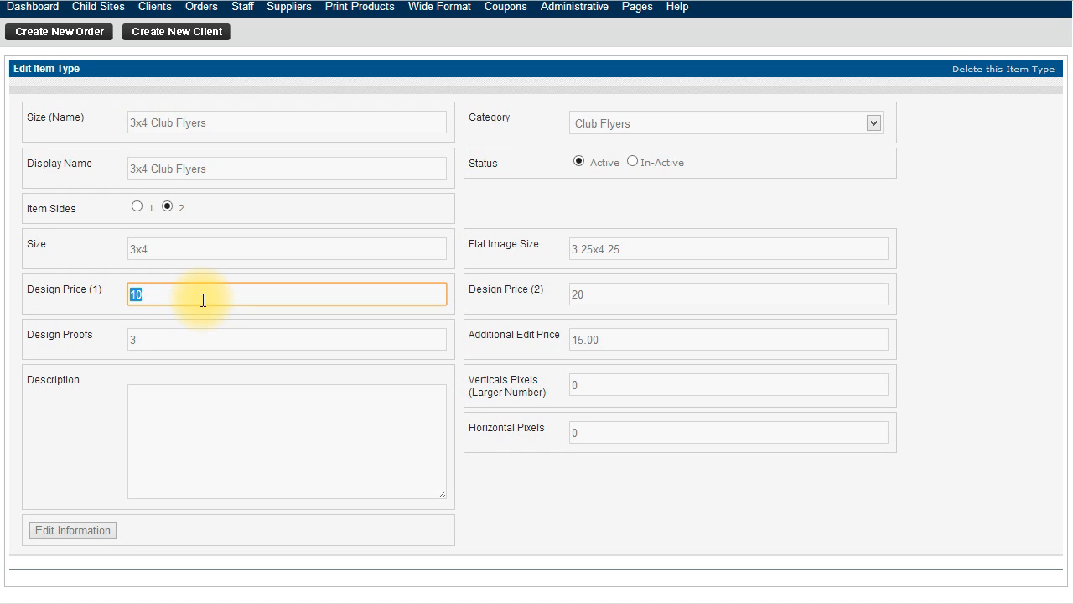
text(50)
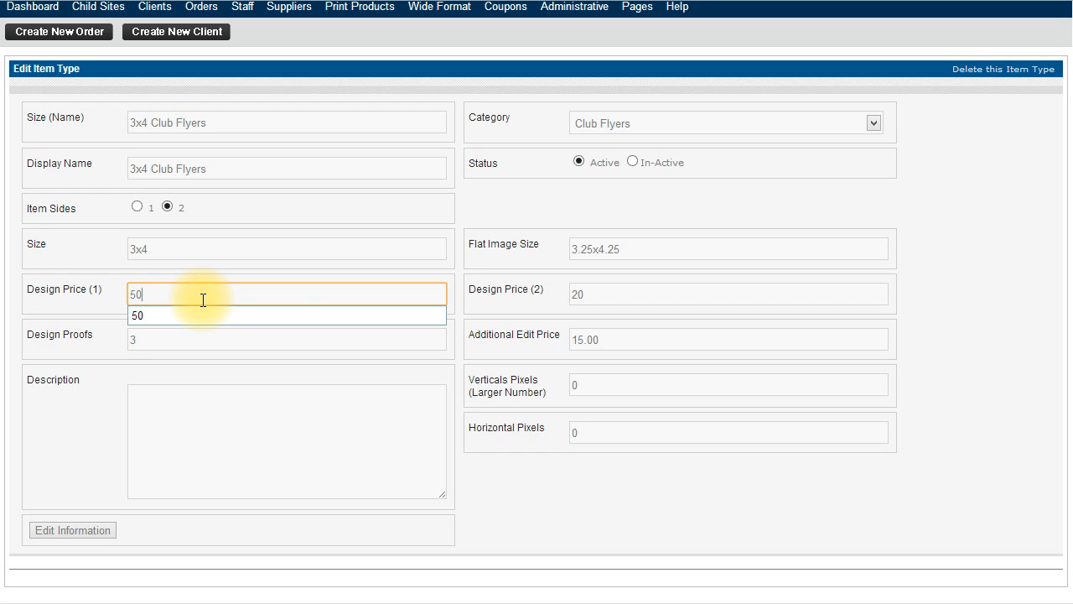
click(613, 296)
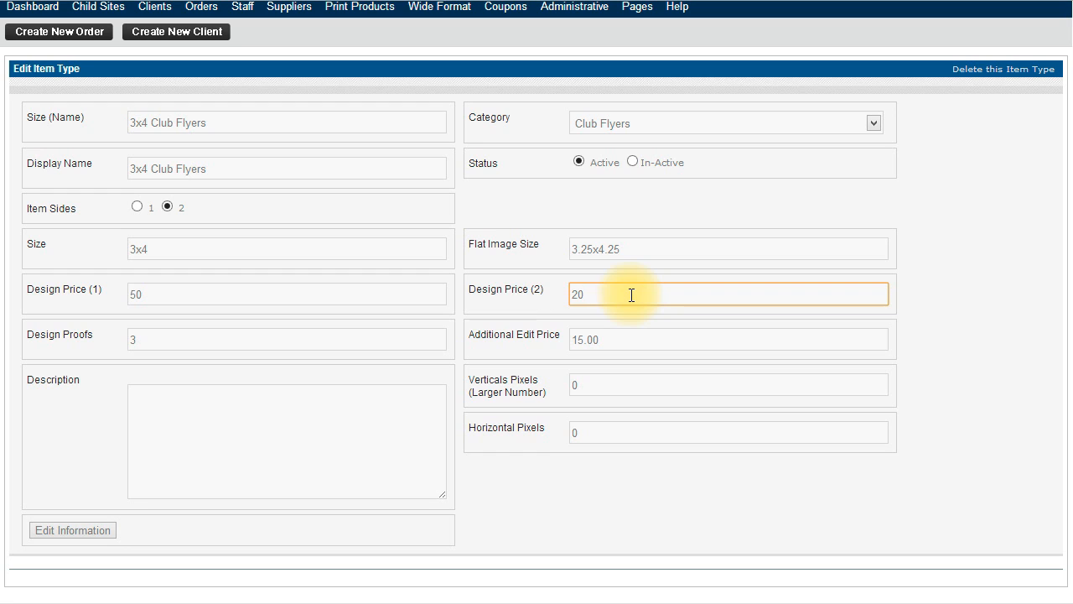
double_click(632, 295)
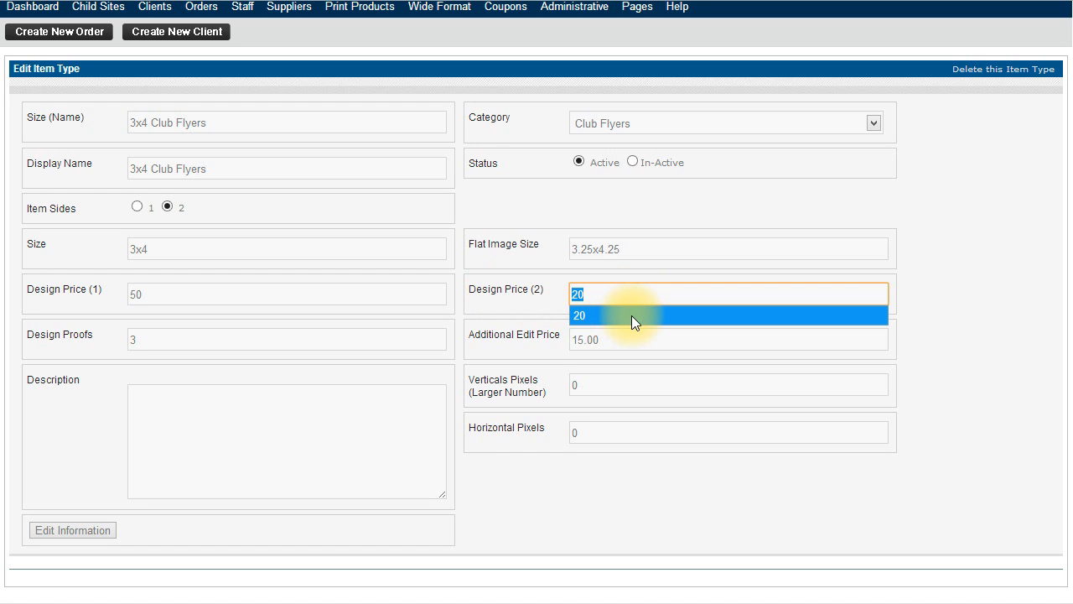
text(25)
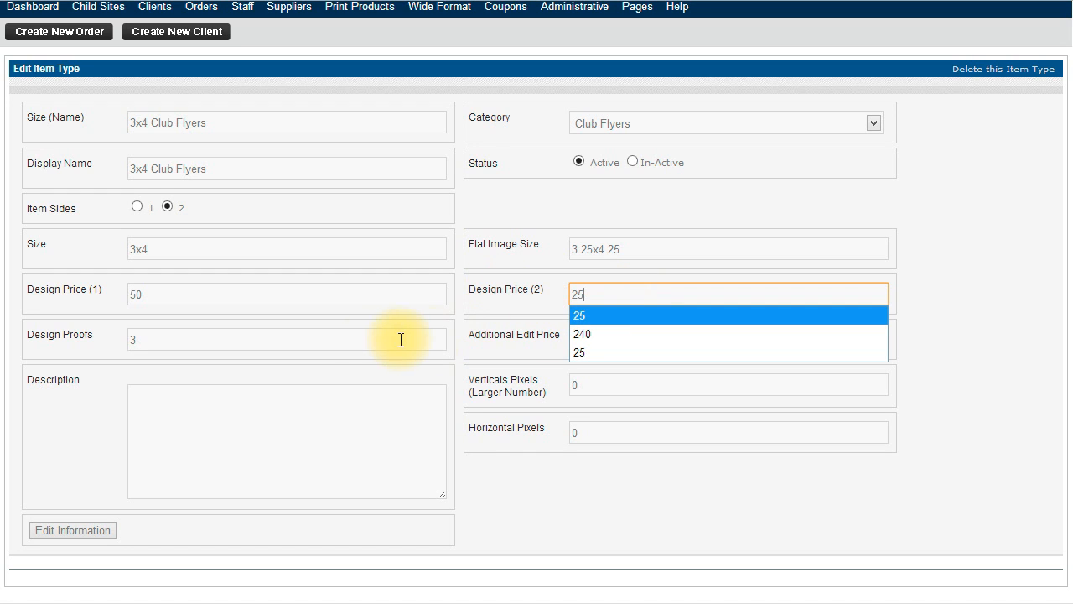
- Set the item type's vertical pixels to 1275 and horizontal pixels to 975, and save the item type
click(344, 340)
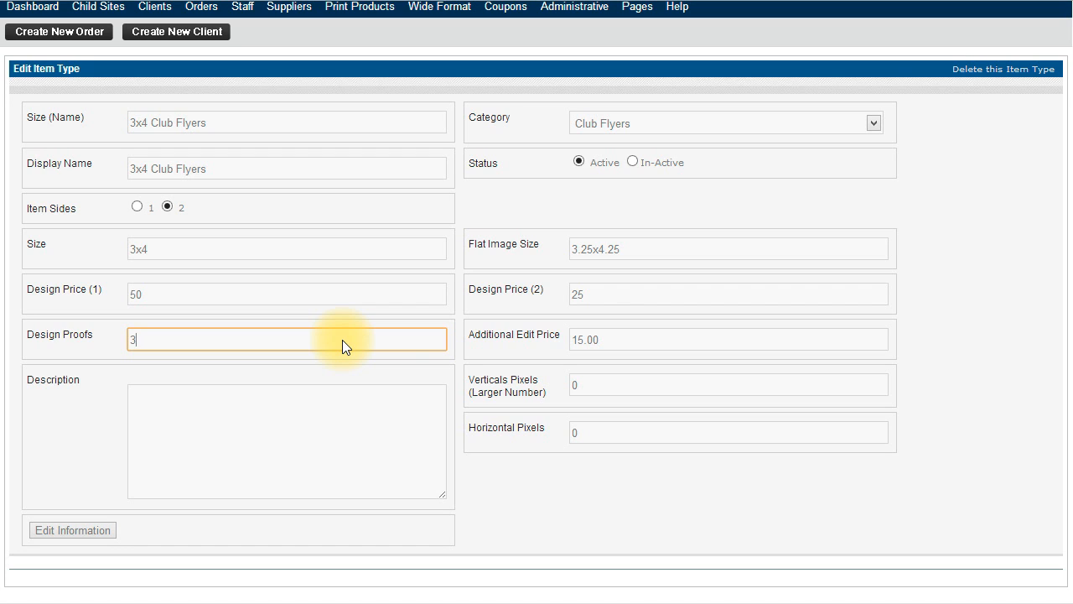
click(675, 335)
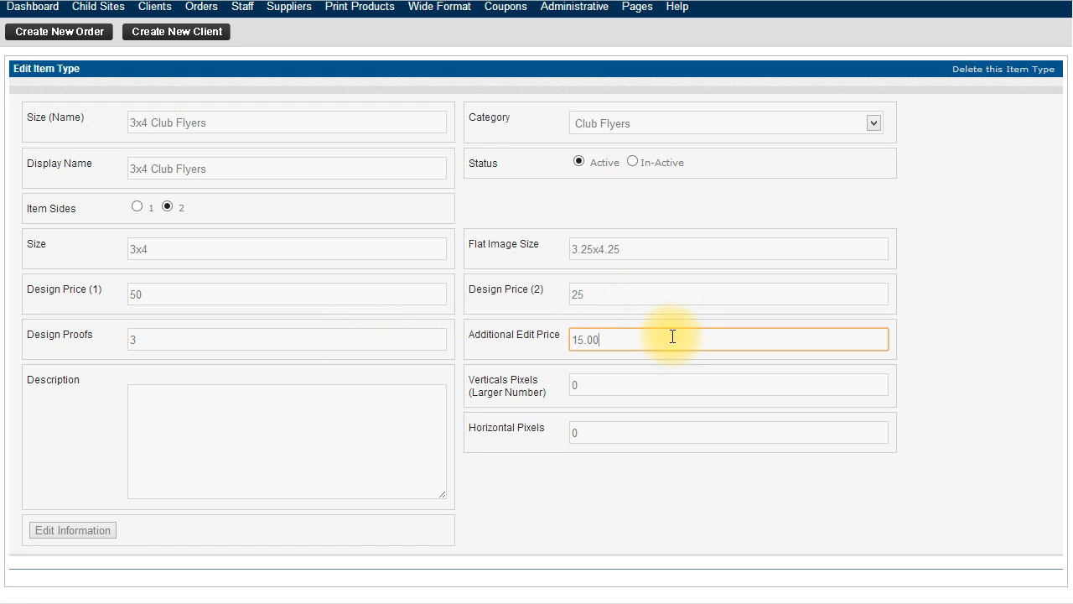
click(637, 385)
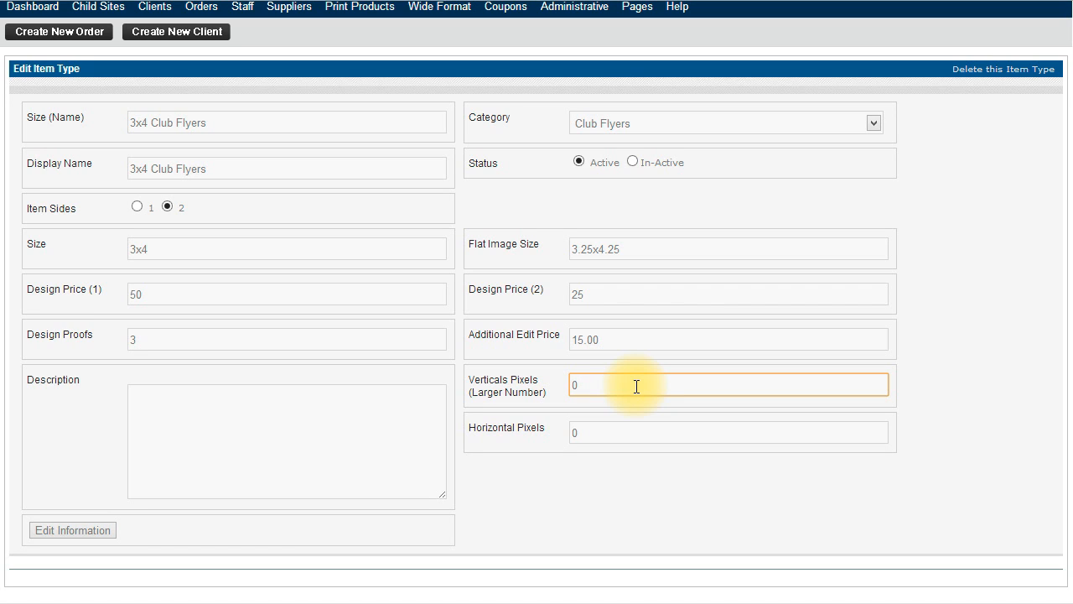
key(BackSpace)
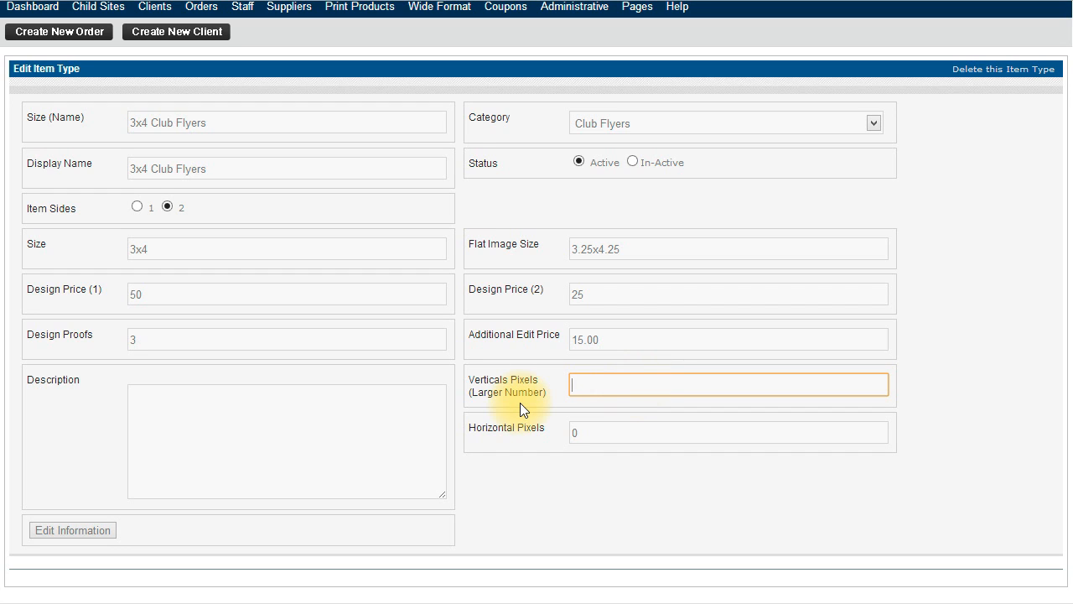
text(1275)
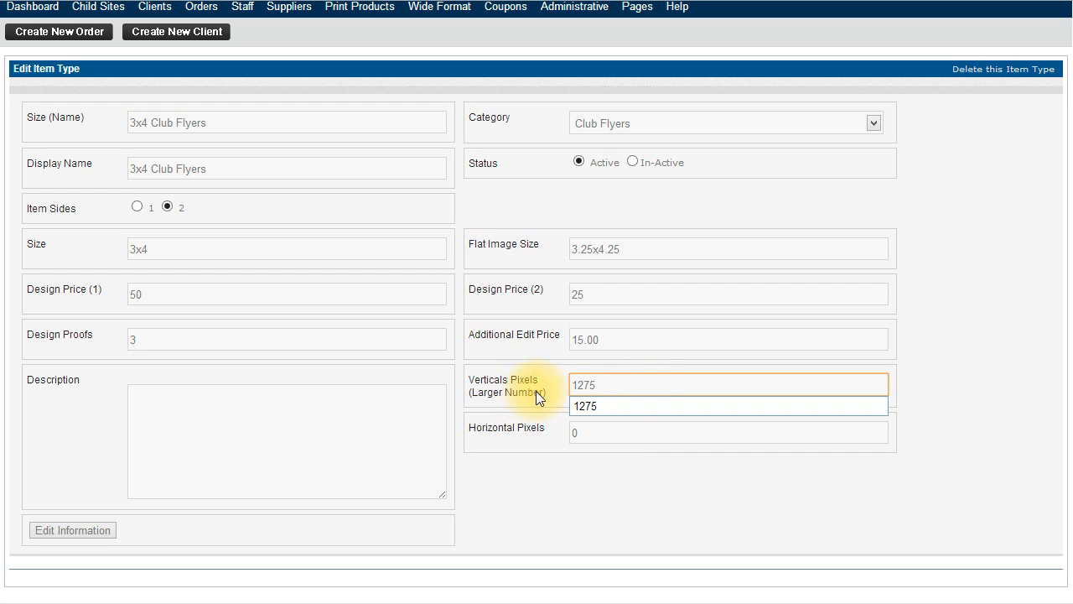
click(479, 433)
text(975)
click(576, 510)
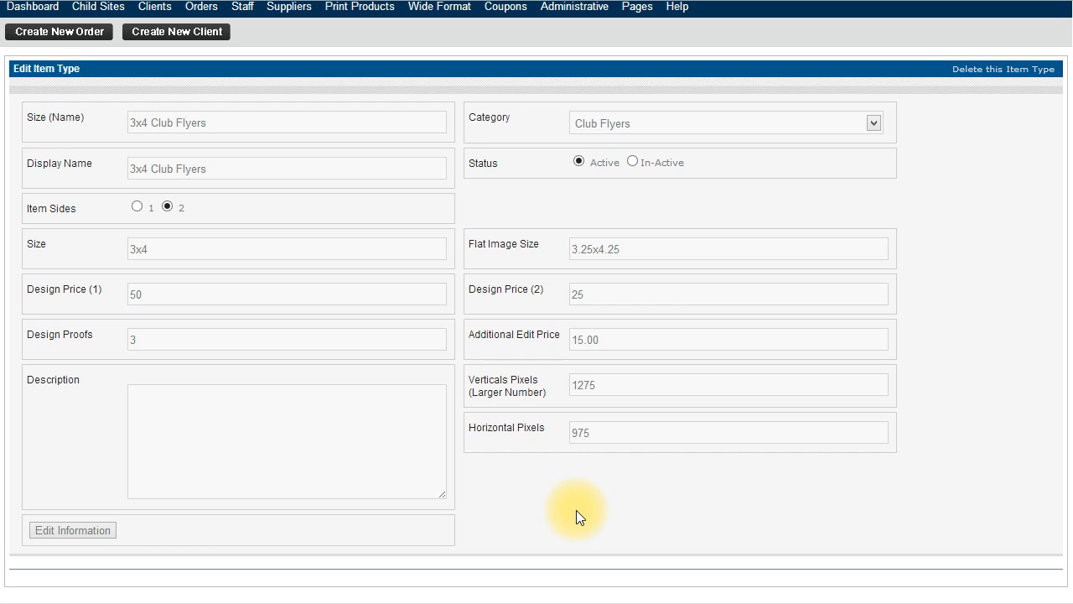
click(88, 530)
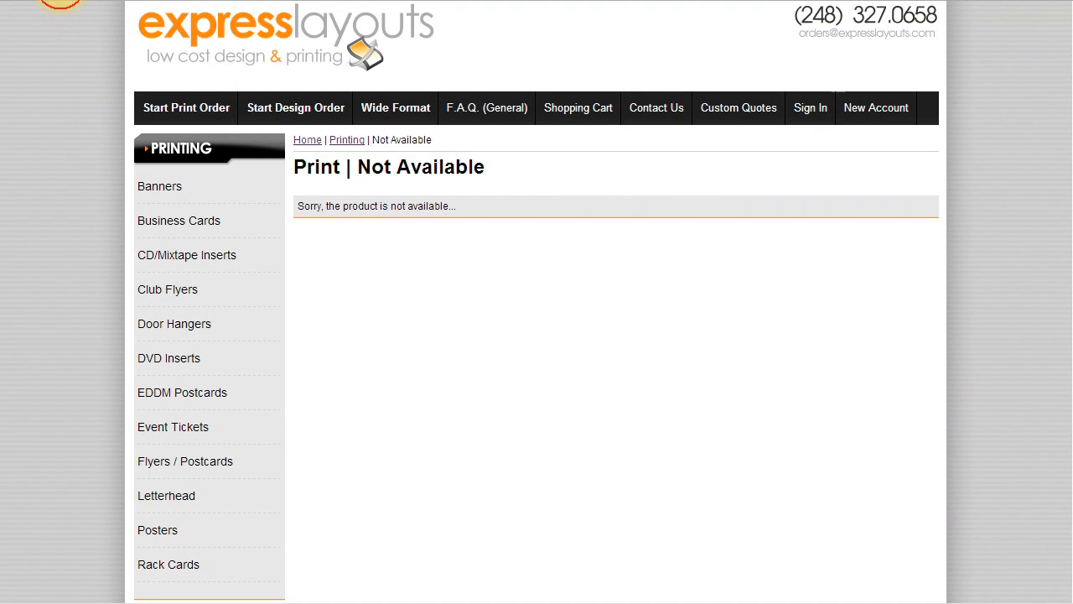
- Return to the admin console and start a new print product named "3x4 Club Flyers" in the Club Flyers category
click(52, 1)
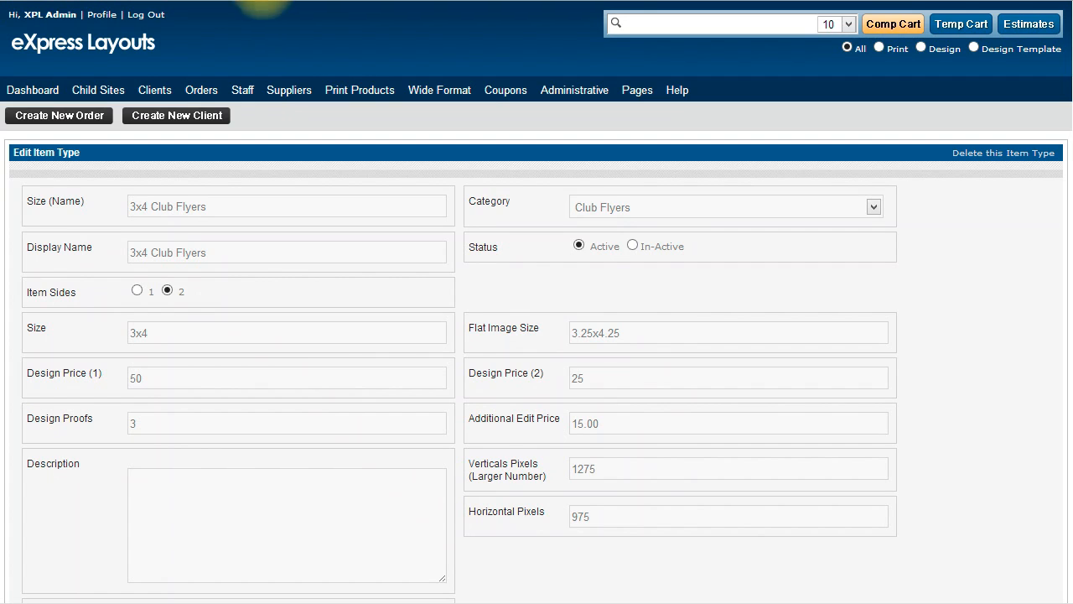
mouse_move(369, 88)
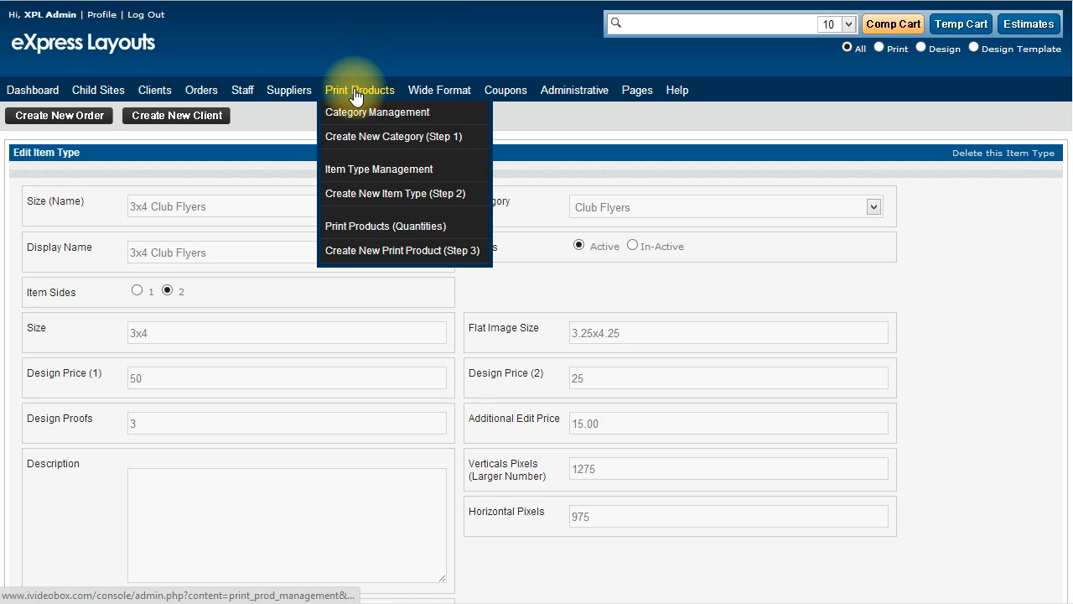
click(397, 253)
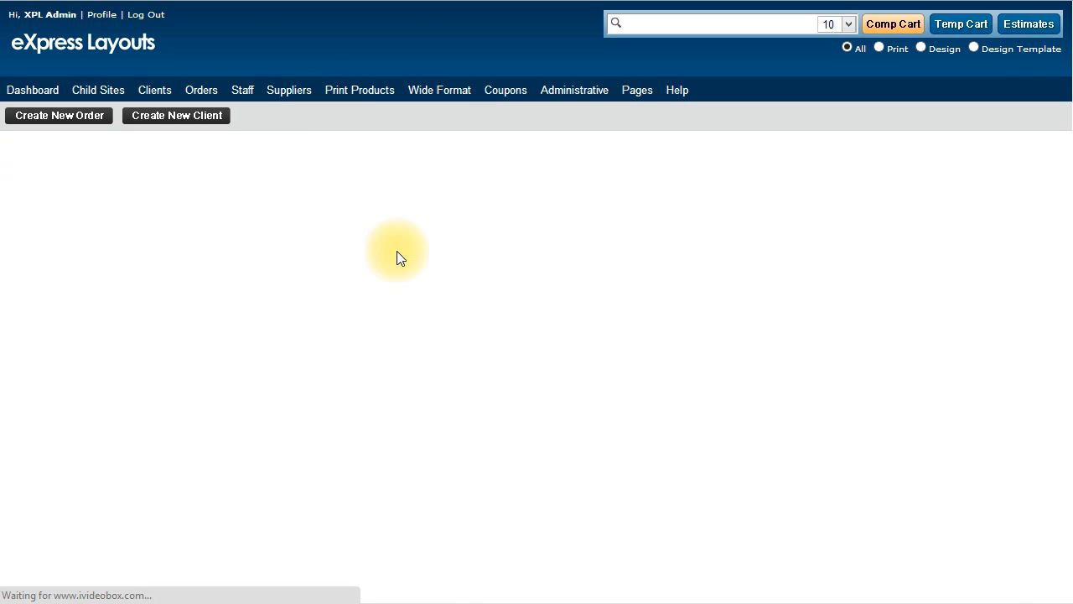
click(269, 211)
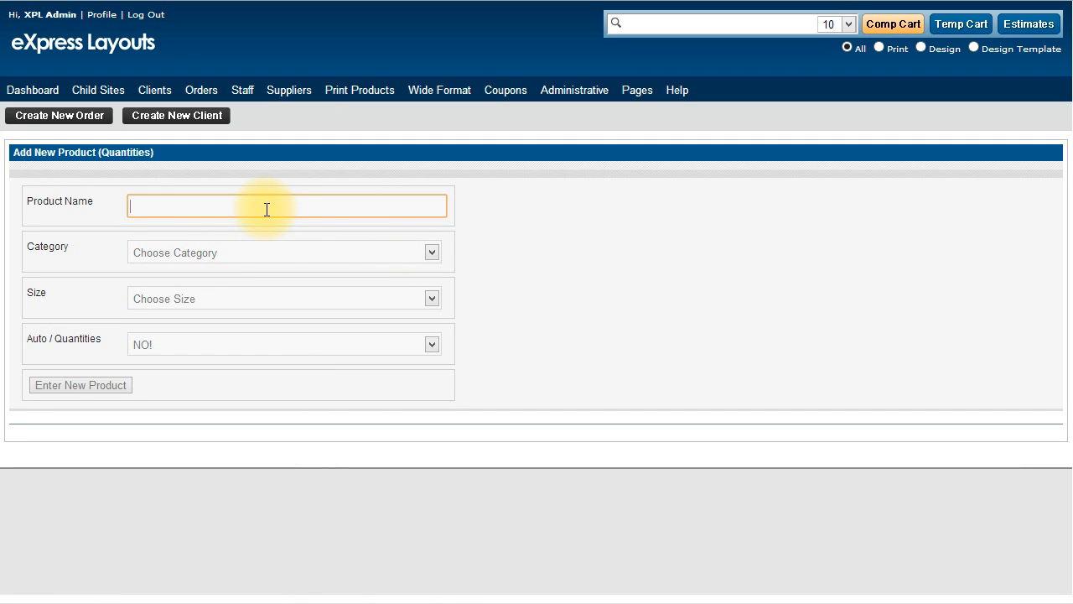
text(3x4)
click(261, 224)
click(266, 252)
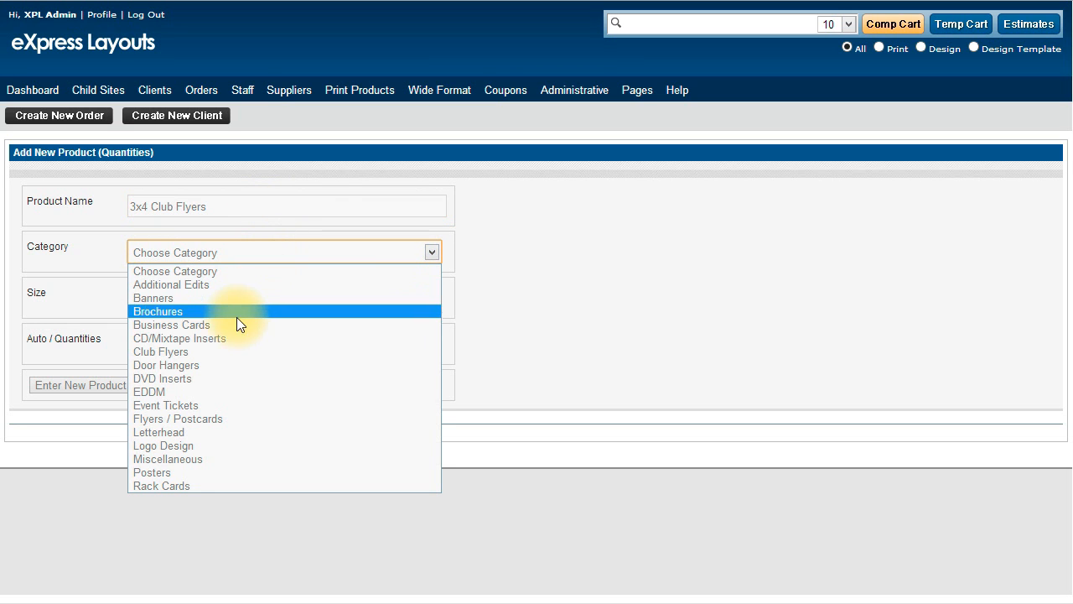
click(215, 350)
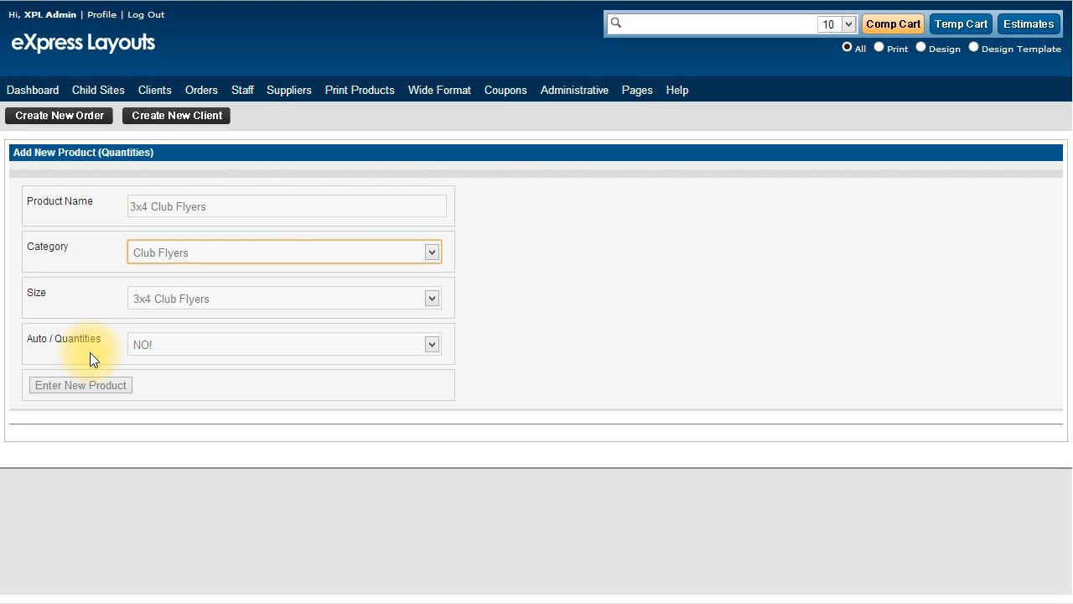
- Set the new product's Auto / Quantities option to 10 and submit the product
click(440, 349)
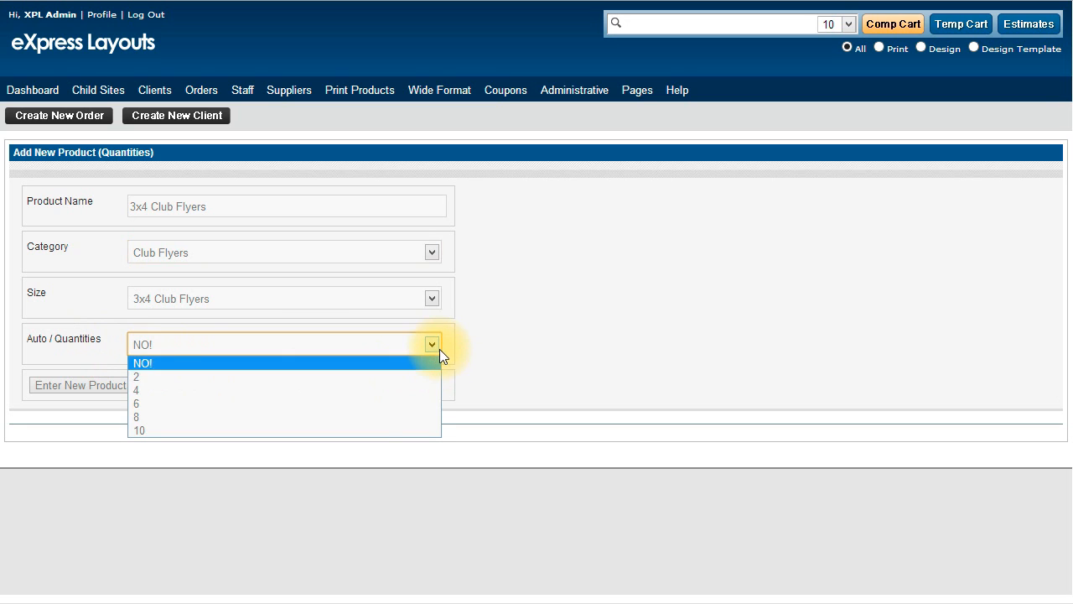
click(361, 425)
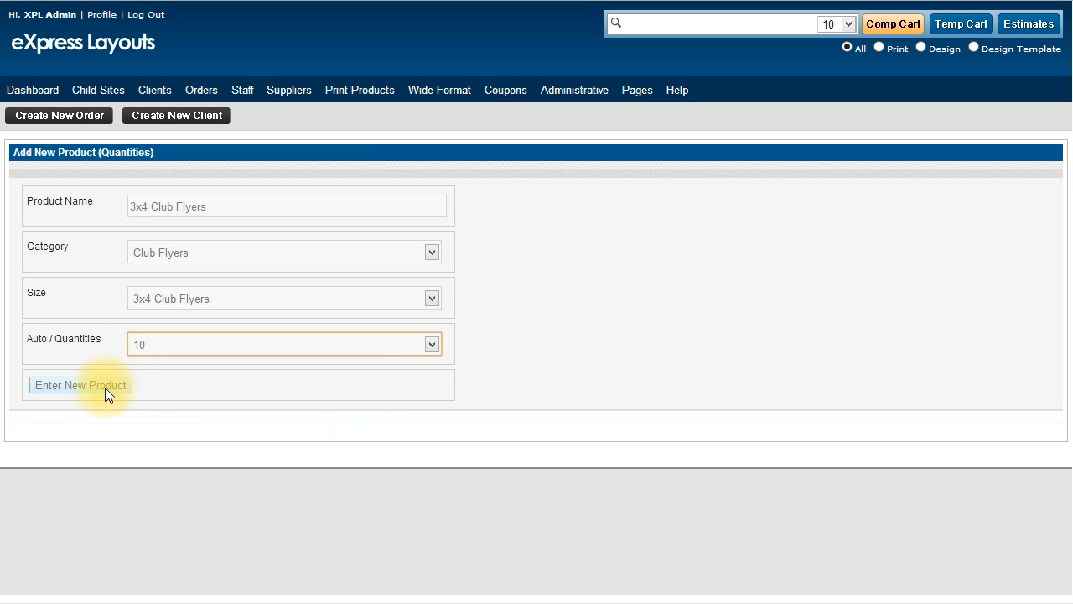
click(80, 385)
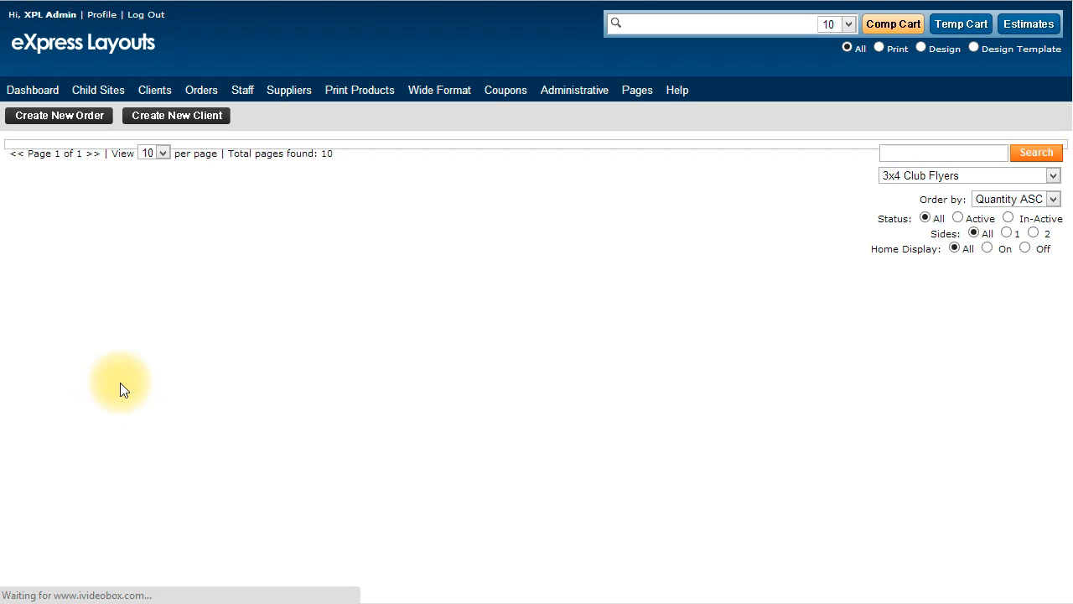
- Price the 500-quantity flyers at 10 single-sided and 20 double-sided, and the 1,000-quantity flyers at 30 single-sided and 40 double-sided
scroll(1054, 268, down, 5)
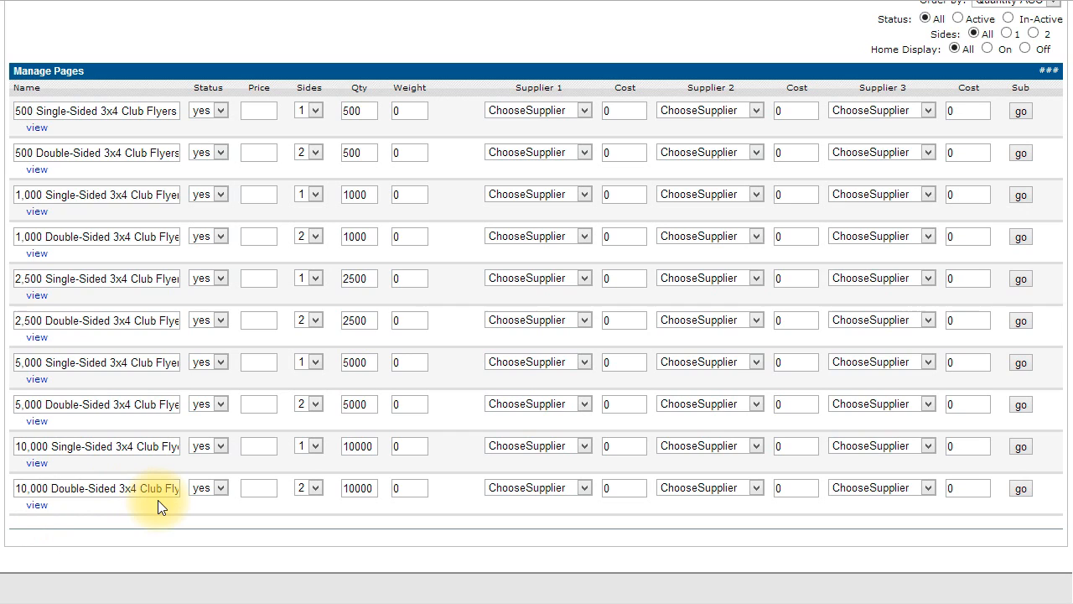
click(252, 114)
text(10)
click(257, 155)
text(20)
click(262, 196)
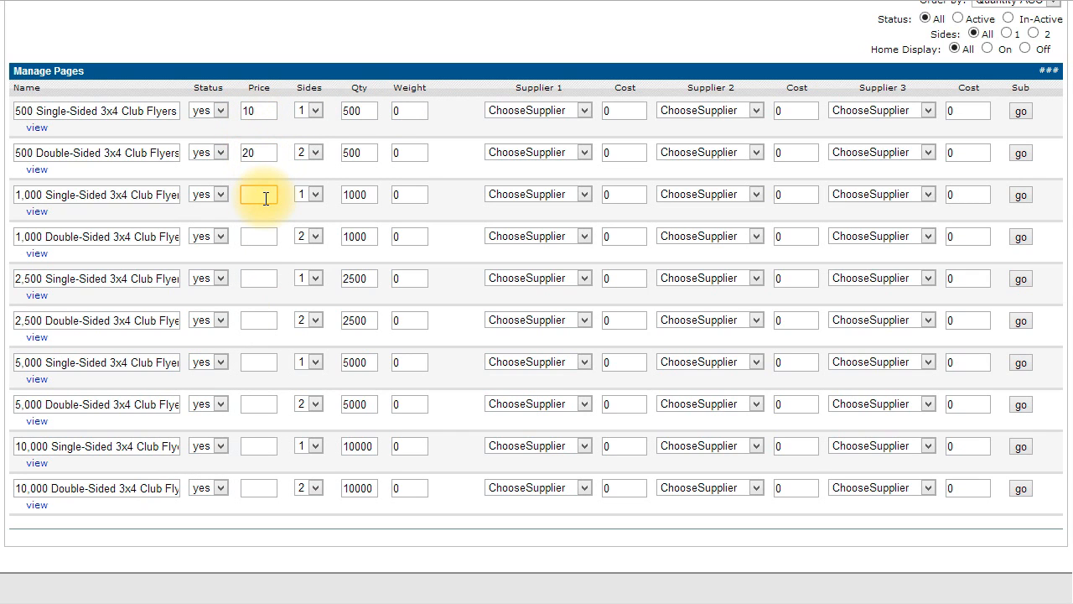
text(30)
click(261, 234)
text(40)
- Set single- and double-sided prices to 50 and 60 for 2,500 flyers, 70 and 80 for 5,000, and 90 and 100 for 10,000
click(258, 278)
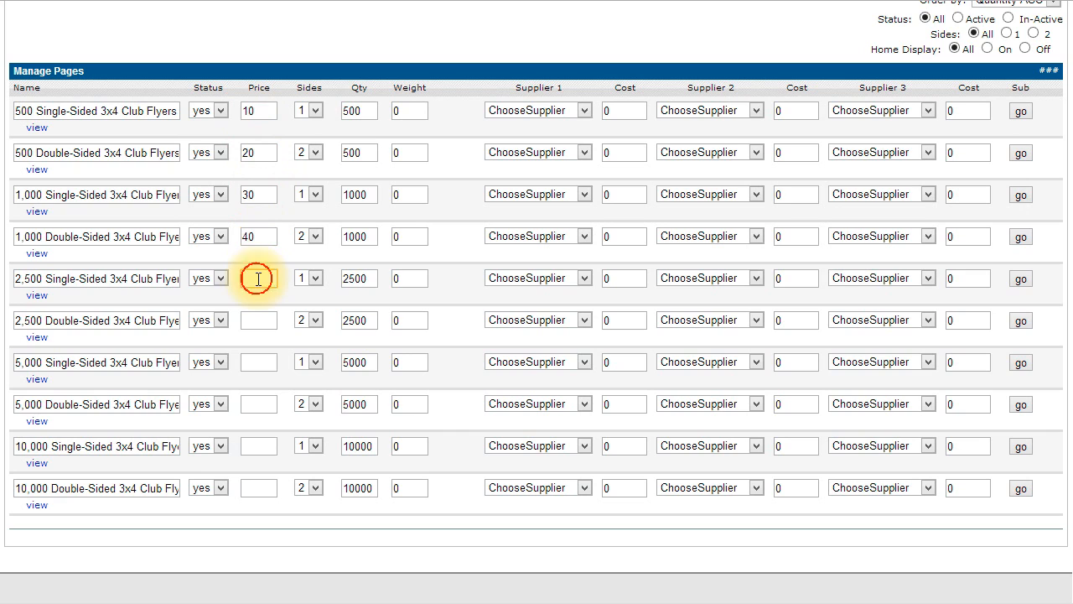
text(50)
click(258, 320)
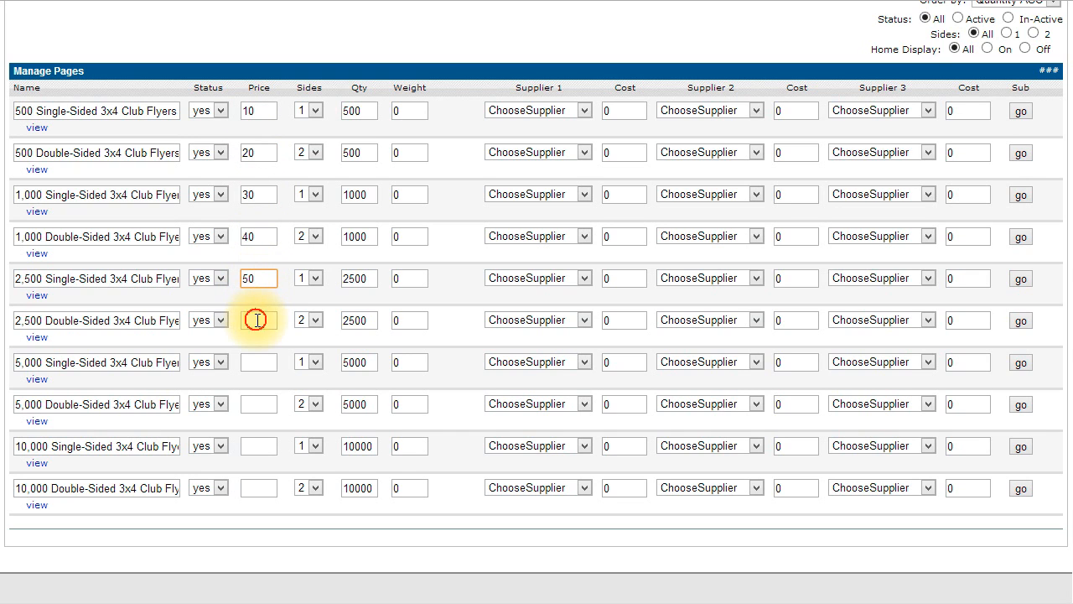
text(60)
click(262, 361)
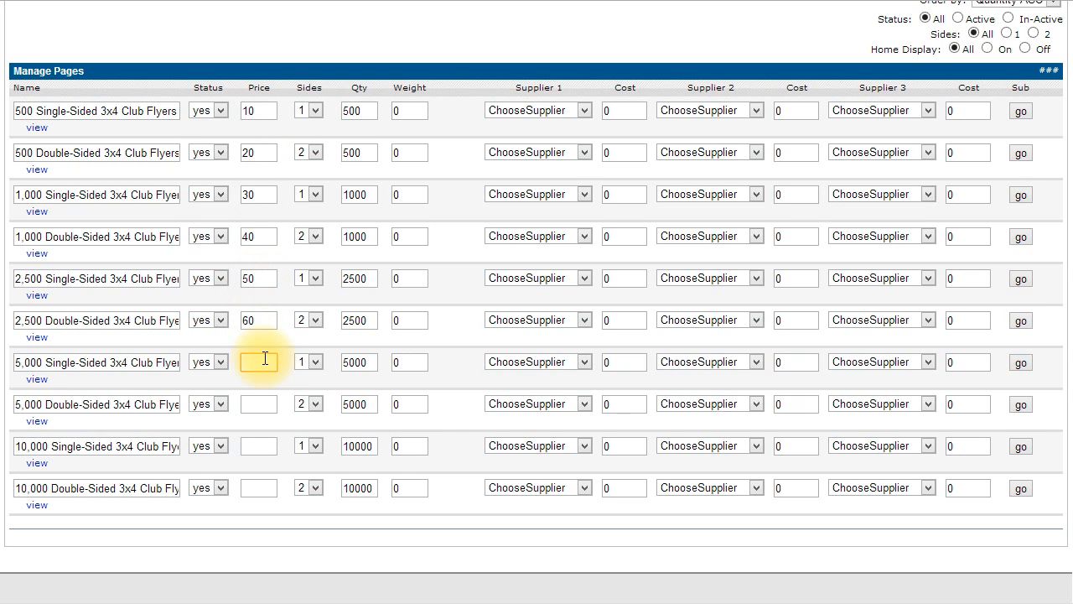
text(70)
click(266, 406)
text(0)
click(264, 442)
text(90)
click(257, 486)
text(100)
- Set double- and single-sided weights to 20 and 18 for 10,000 flyers, and to 16 and 14 for 5,000 flyers
double_click(403, 487)
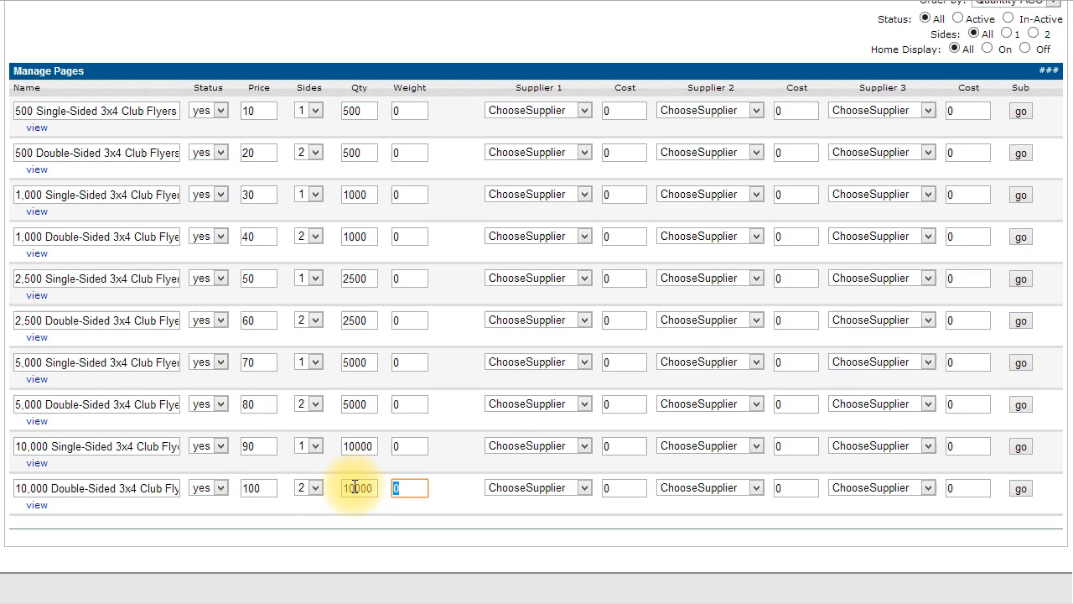
text(20)
double_click(403, 446)
text(18)
double_click(405, 404)
text(16)
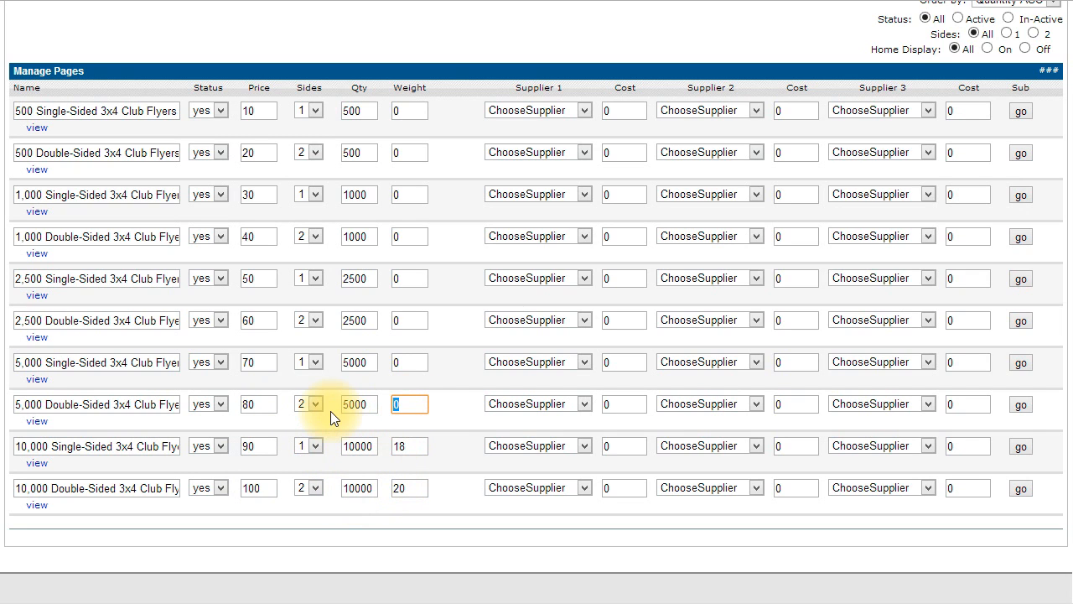
double_click(403, 364)
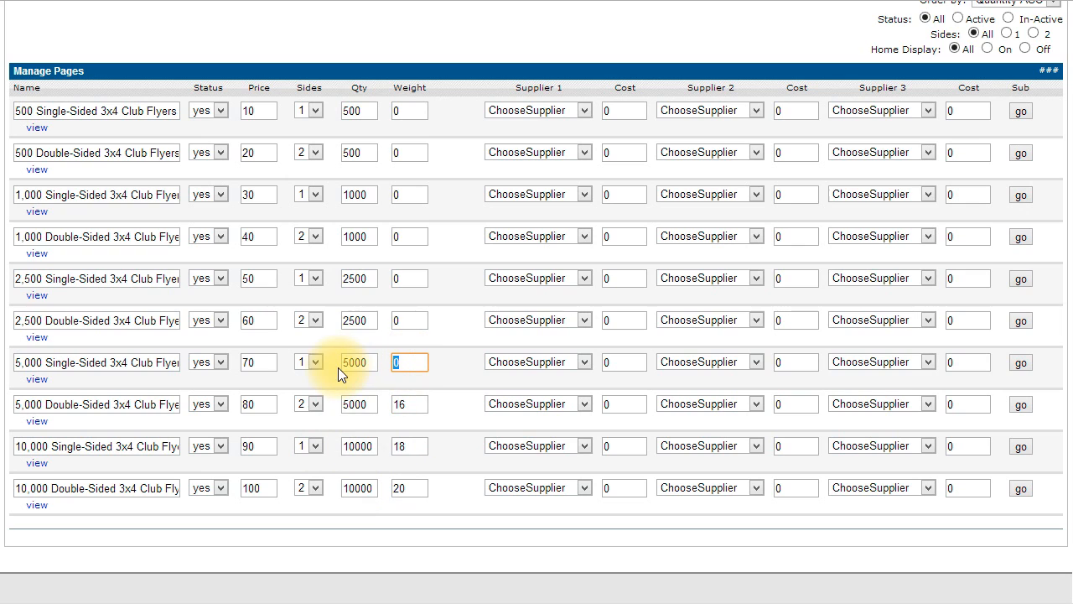
text(14)
- Set double- and single-sided weights to 12 and 10 for 2,500 flyers, 8 and 6 for 1,000, and 4 and 2 for 500
double_click(406, 318)
text(12)
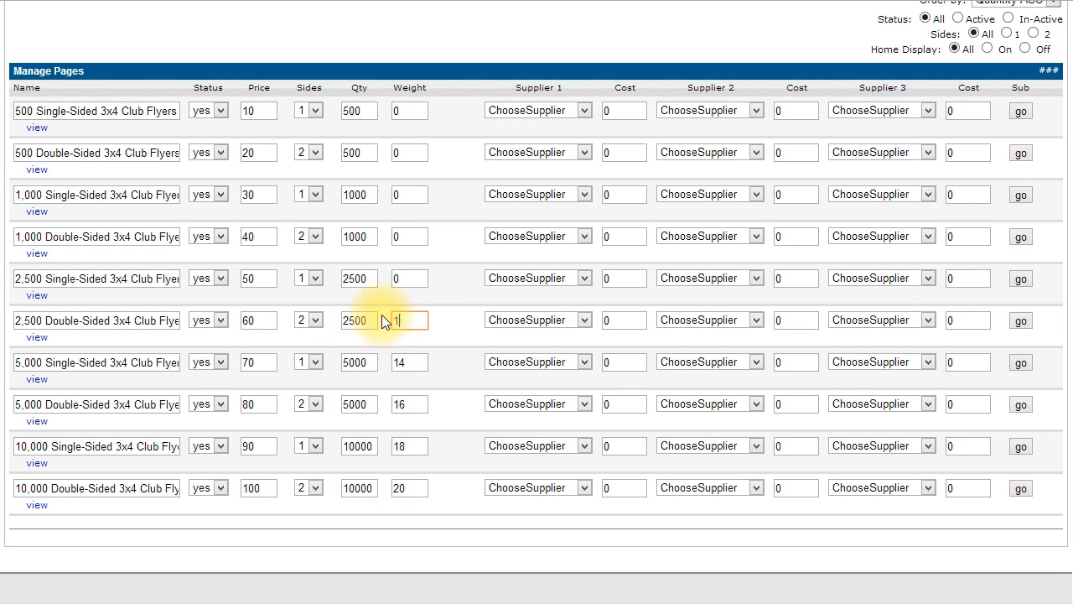
double_click(407, 279)
text(10)
double_click(404, 238)
text(8)
double_click(403, 194)
text(6)
double_click(403, 153)
text(4)
double_click(386, 110)
text(2)
click(471, 121)
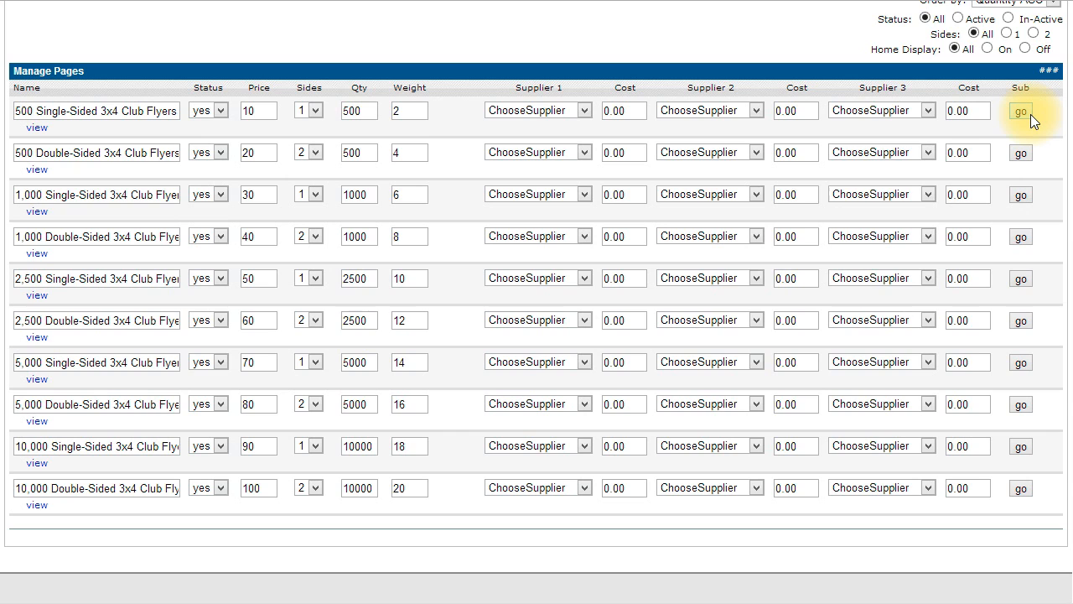
- Save the price and weight changes for each 3x4 Club Flyers option, from the 500 through the 10,000 quantities
click(1024, 154)
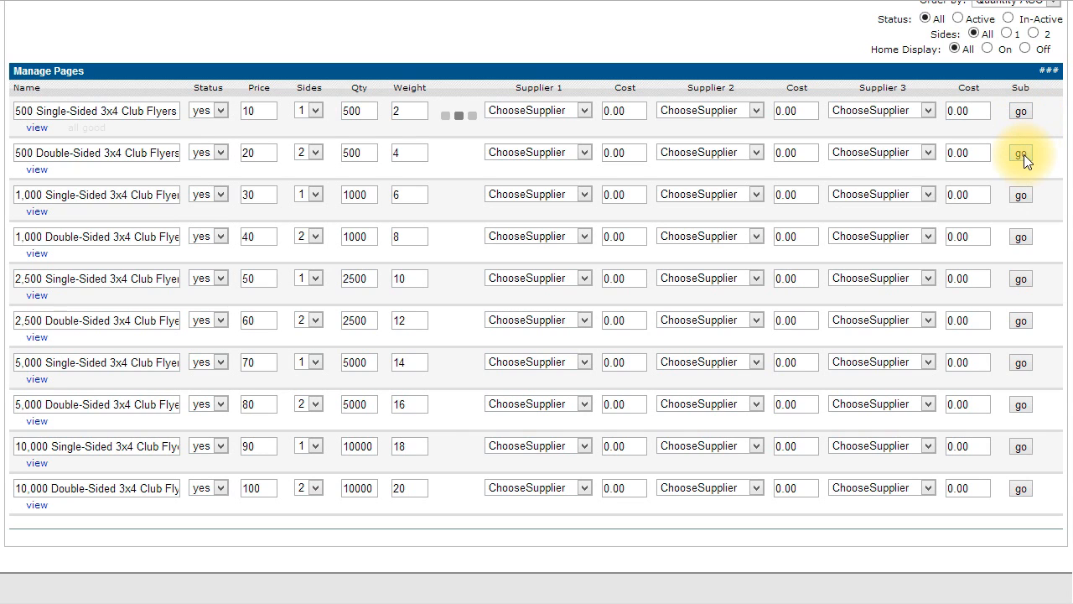
click(1021, 198)
click(1027, 237)
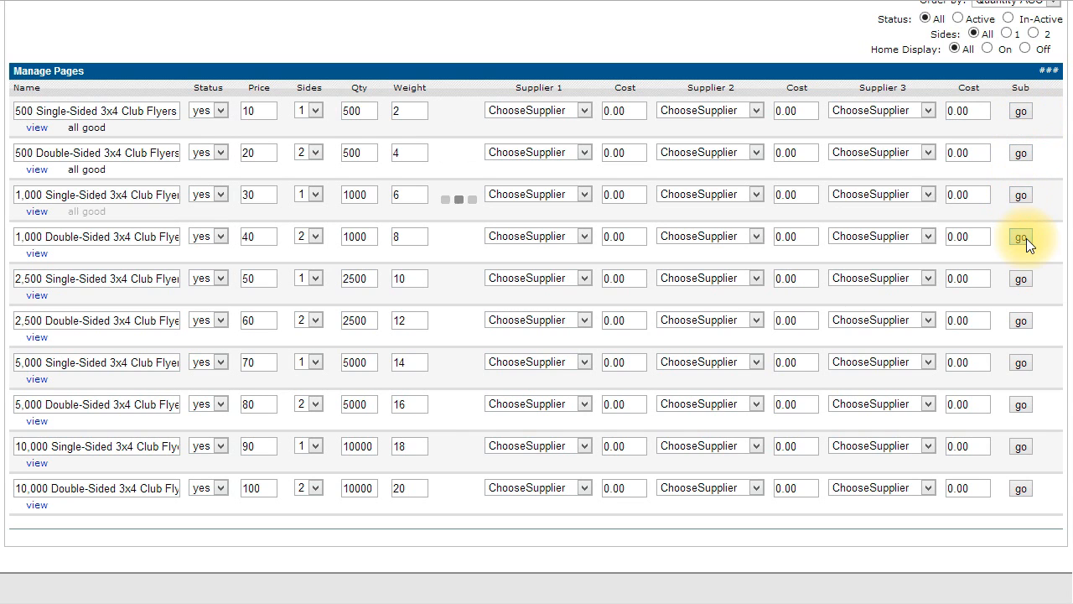
click(1024, 280)
click(1023, 322)
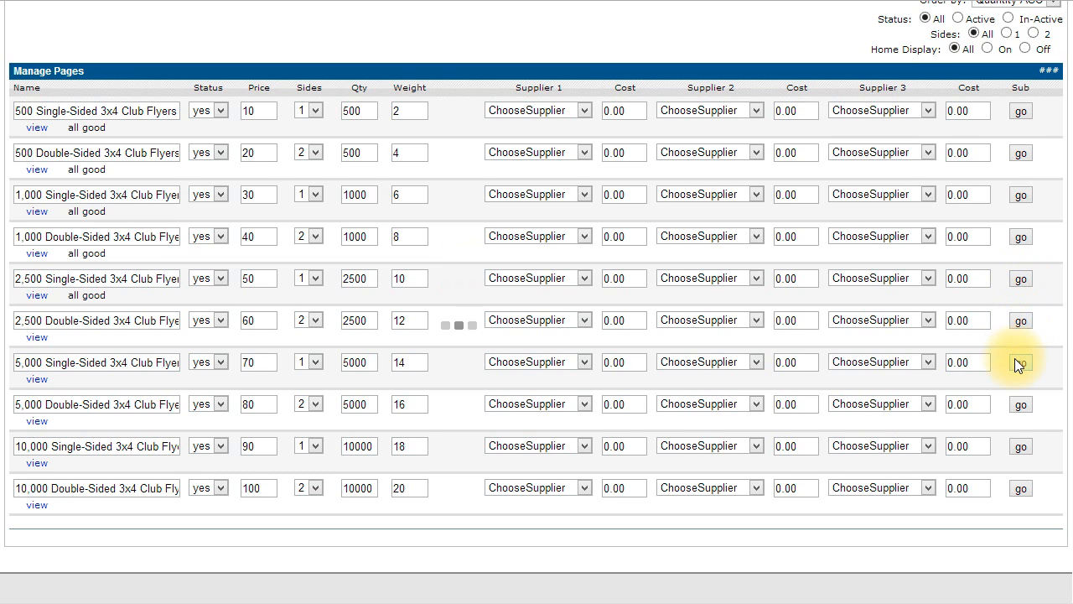
click(1018, 360)
click(1022, 405)
click(1019, 445)
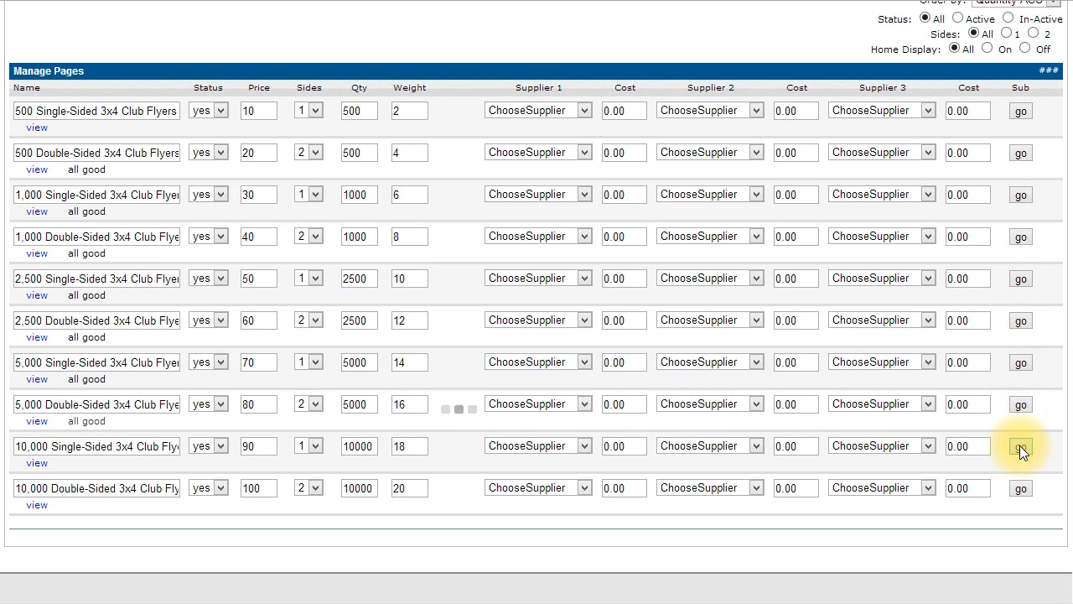
click(1026, 488)
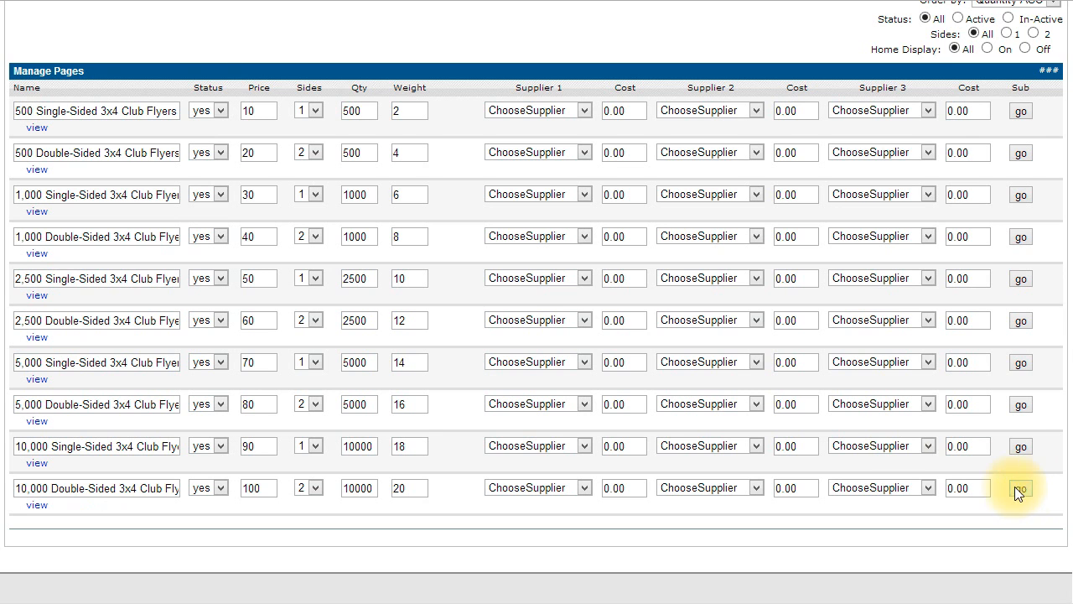
- Reload the storefront's Club Flyers order page and check the prices for 5,000 and 10,000 Single-Sided flyers and for Double-Sided flyers
click(62, 1)
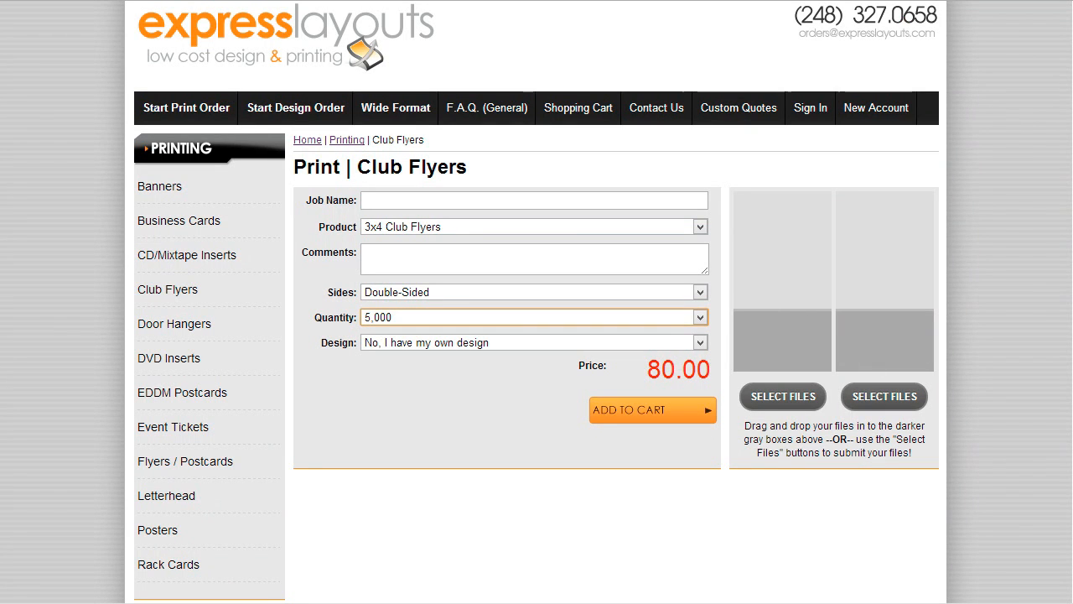
click(62, 1)
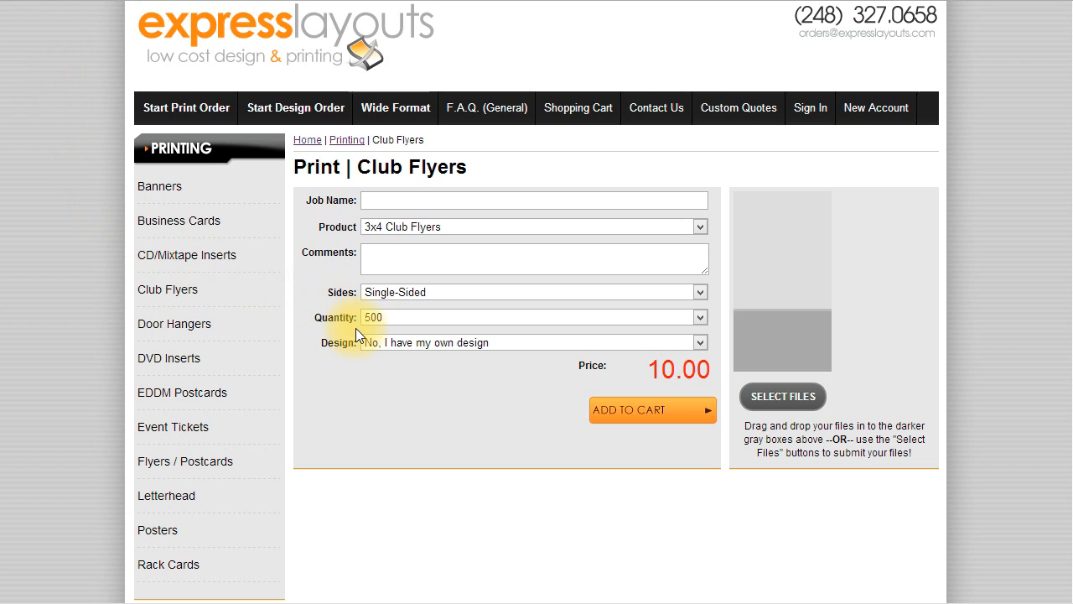
click(700, 320)
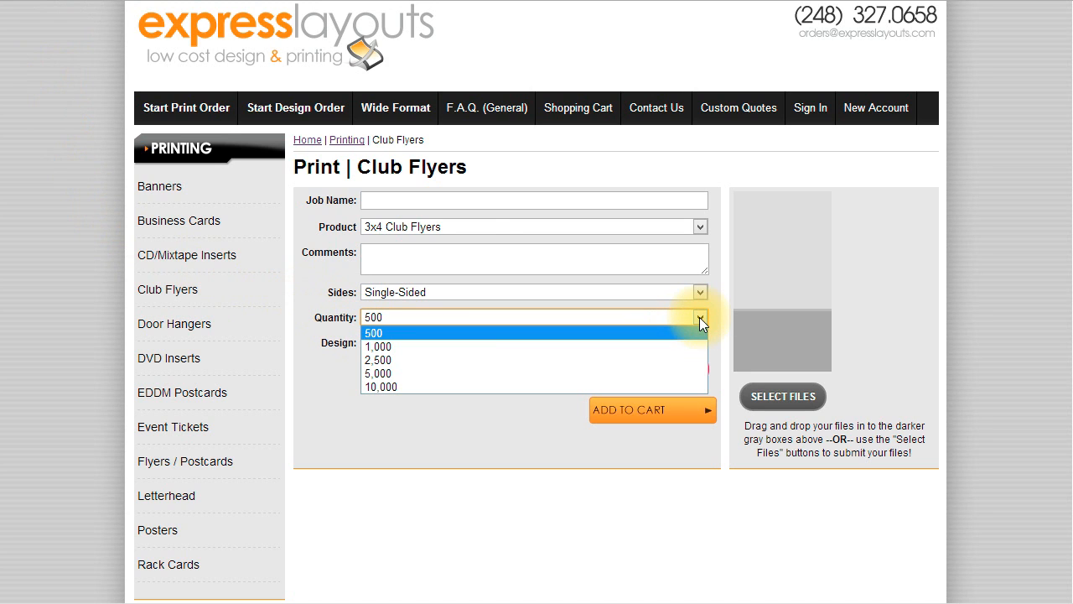
click(642, 374)
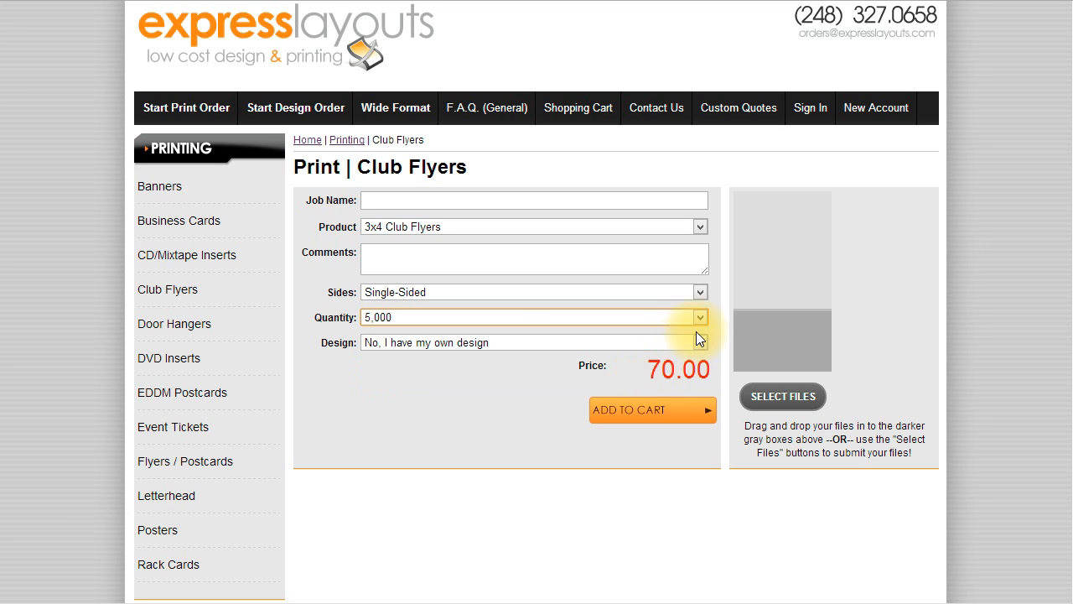
click(700, 320)
click(638, 385)
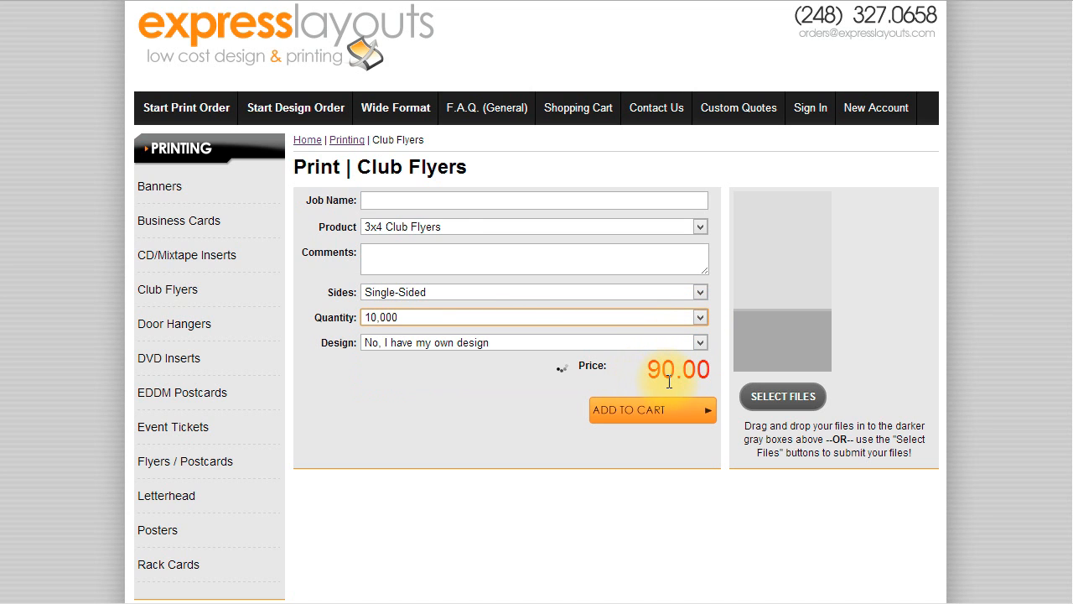
click(700, 291)
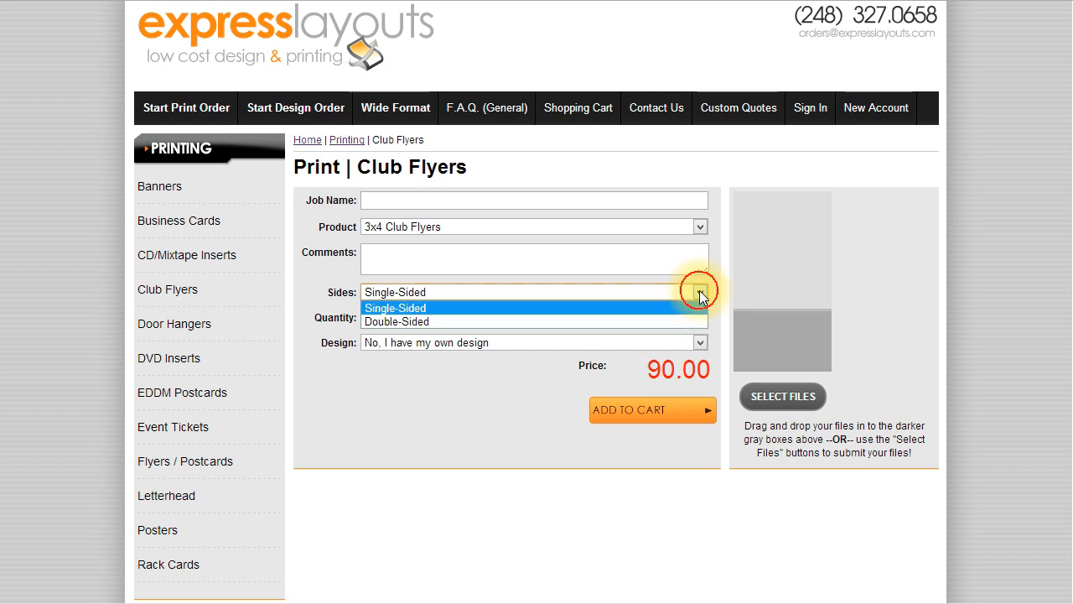
click(672, 319)
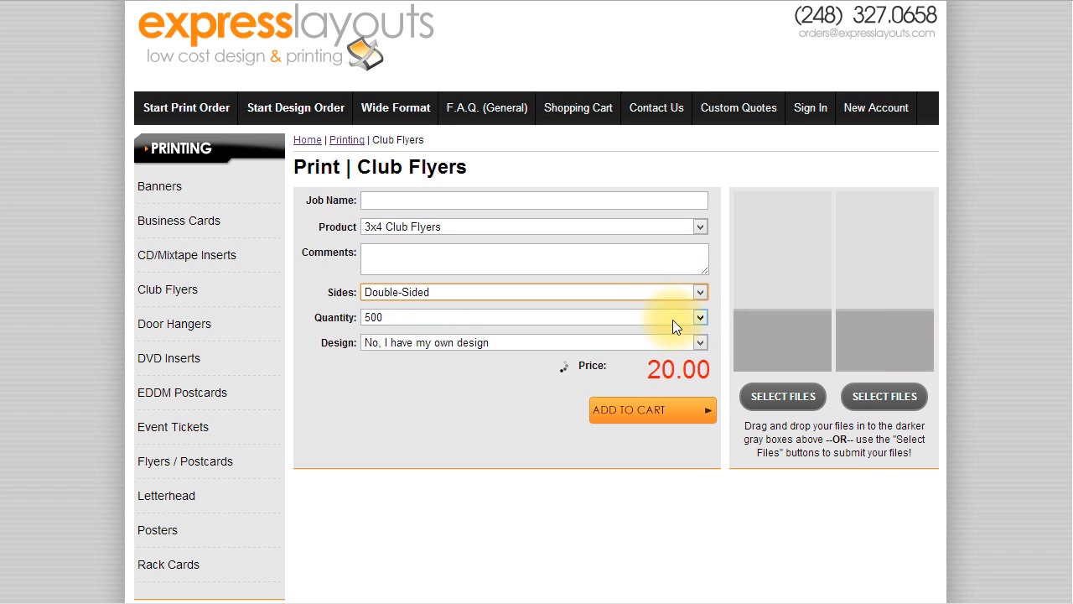